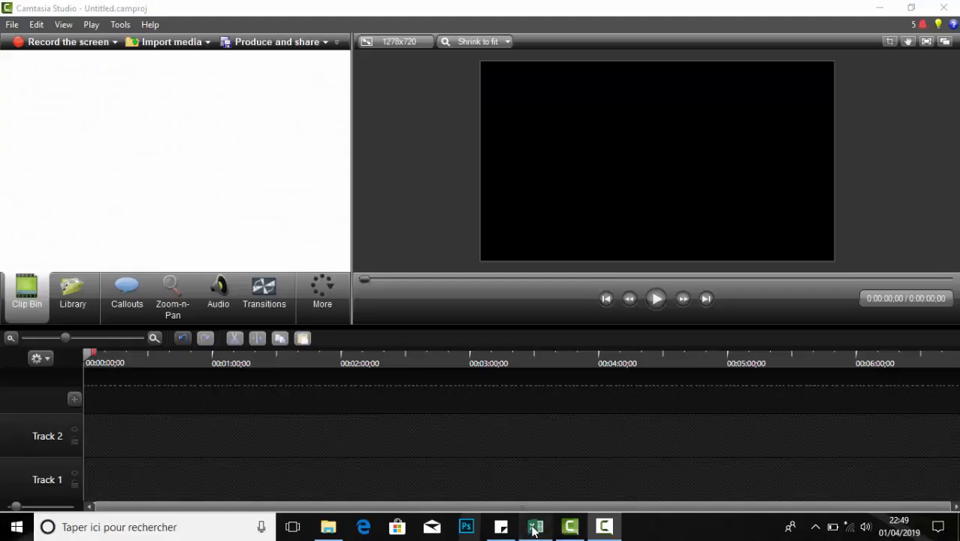
Switch to the NGL.xlsx workbook in Excel and enter the formula =C2*(20/100) in cell D2 of the TVA(DH) column.
click(535, 527)
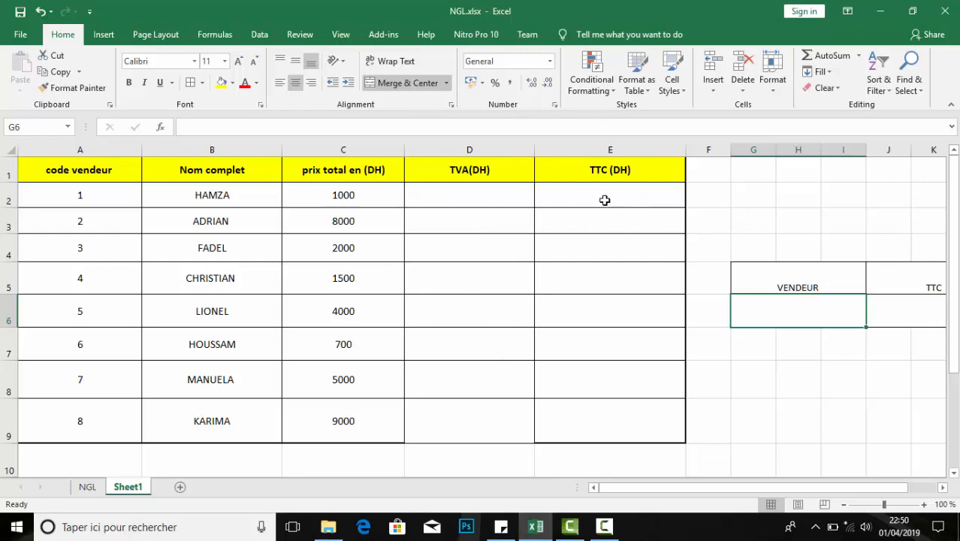
click(466, 195)
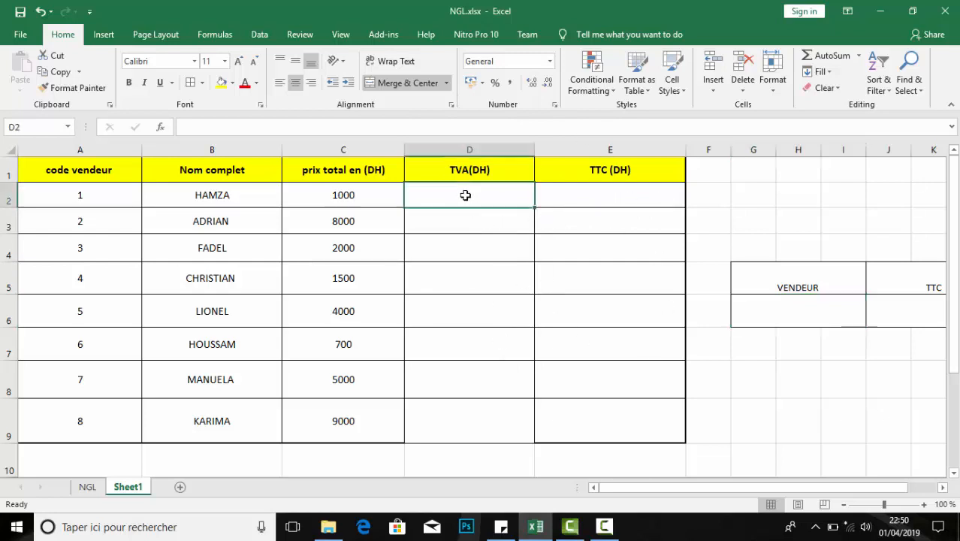
text(=)
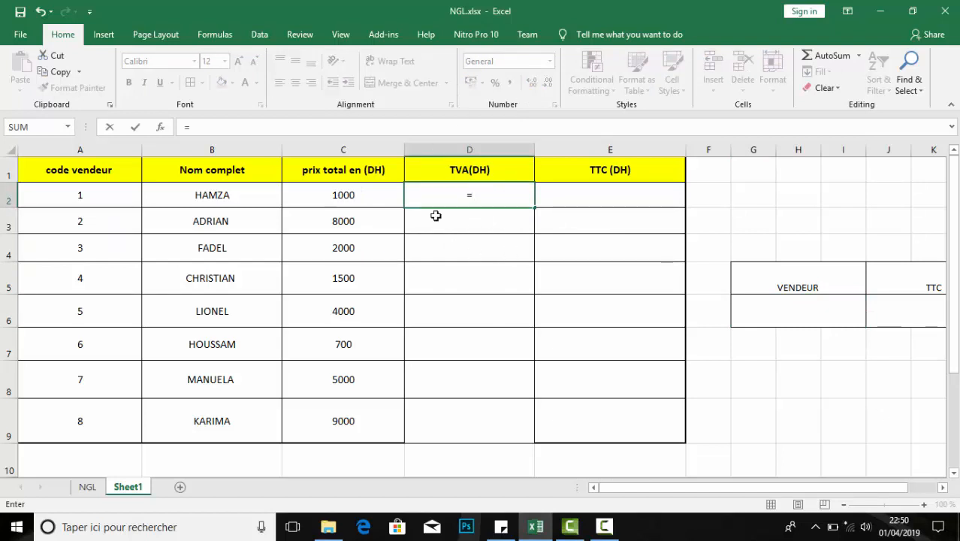
click(373, 193)
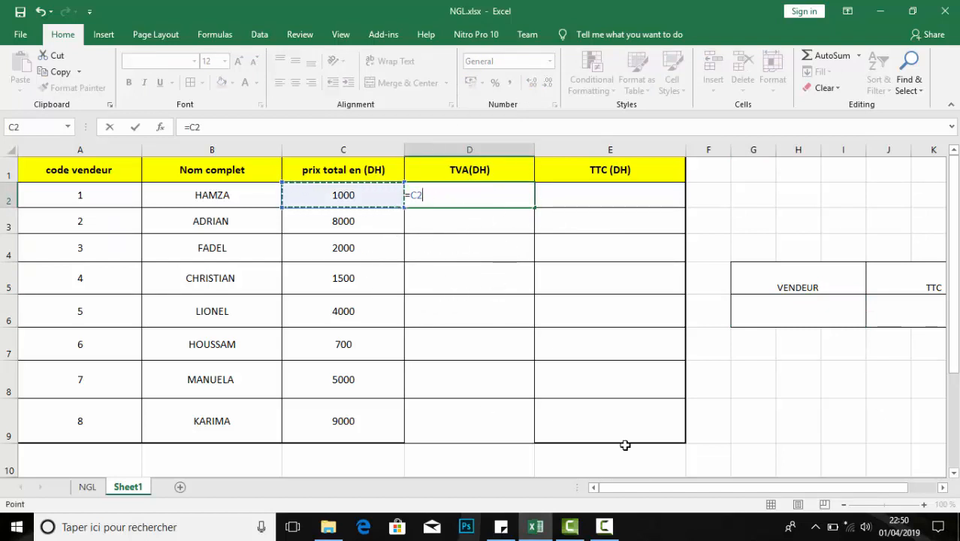
text(*)
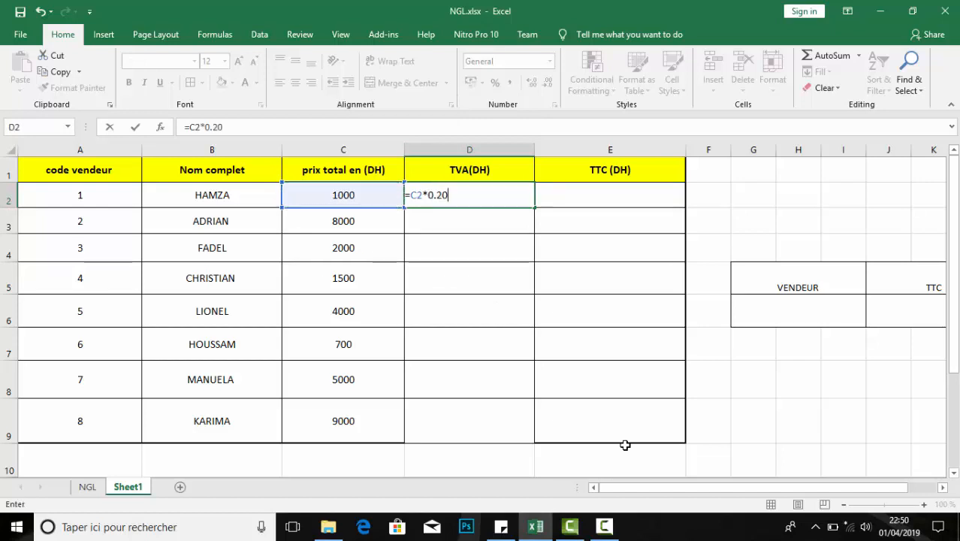
text(0.20)
key(BackSpace)
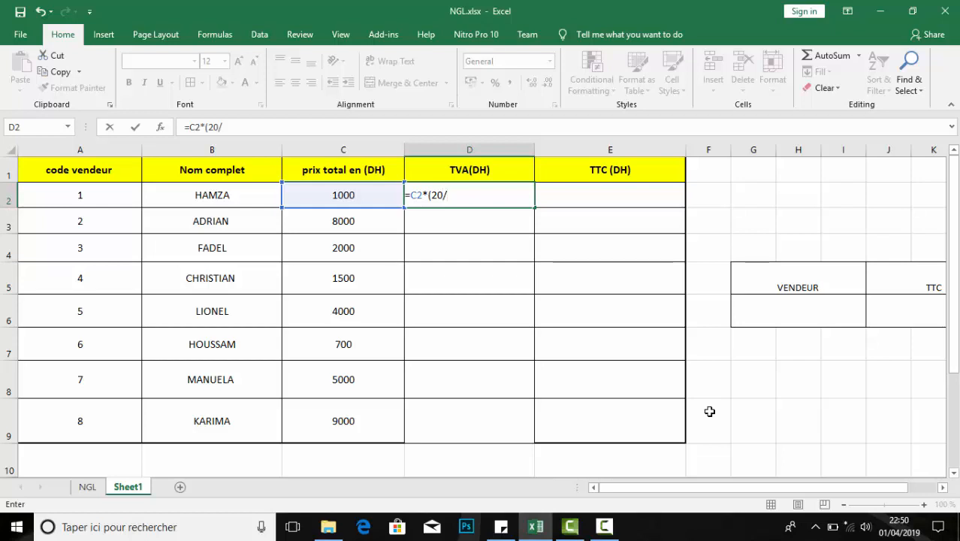
text(100)
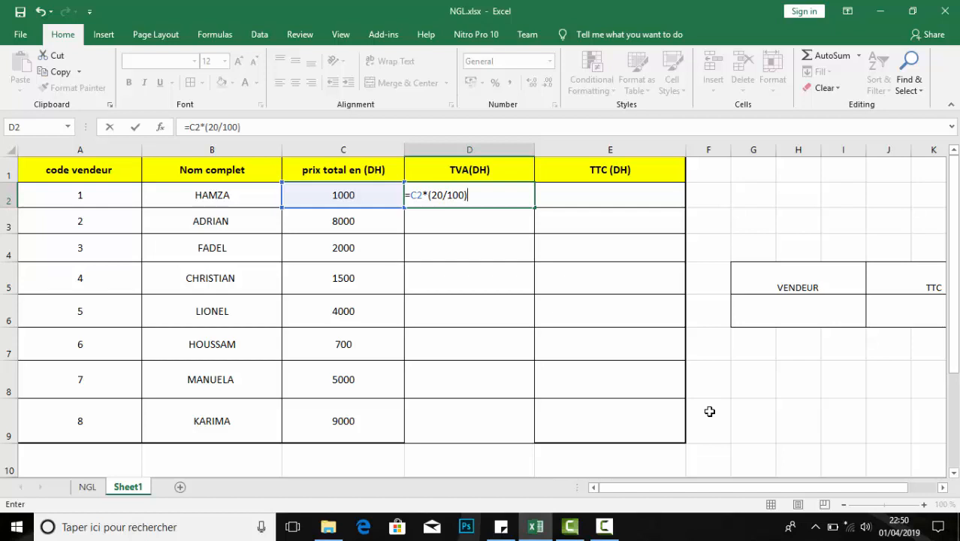
text())
key(Return)
Fill the TVA formula from D2 down through D9 and check the last row's formula.
click(426, 201)
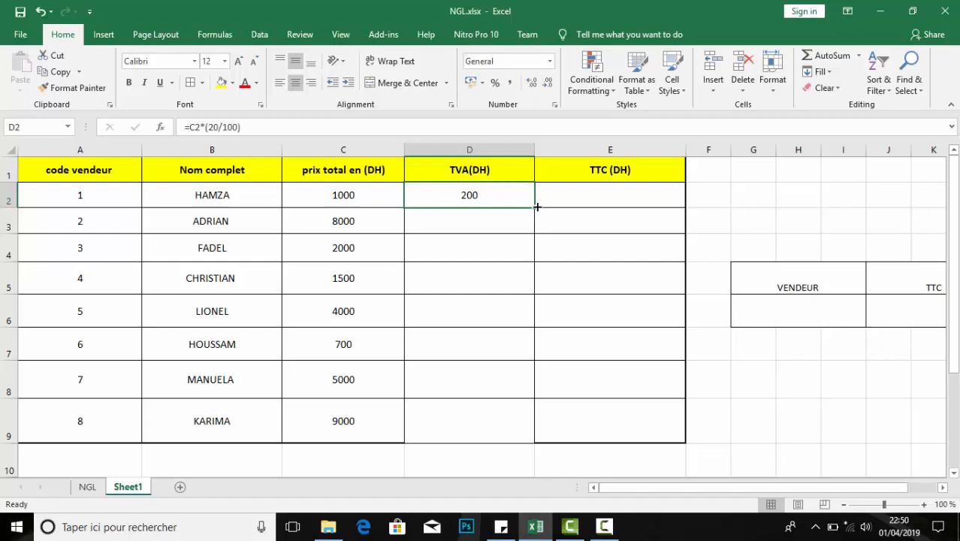
mouse_move(535, 207)
mouse_down()
mouse_move(523, 317)
mouse_move(532, 451)
mouse_move(530, 195)
mouse_move(533, 203)
mouse_up()
double_click(534, 207)
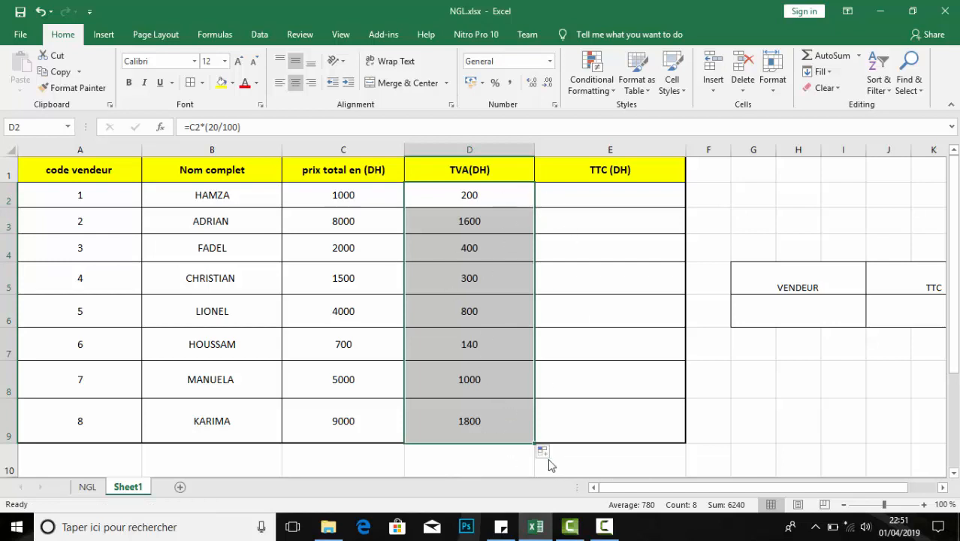
click(501, 417)
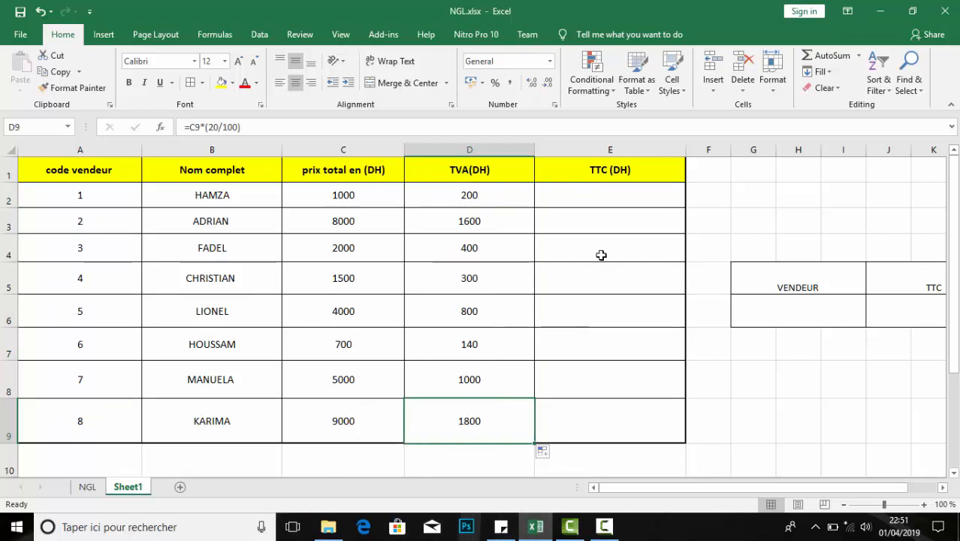
Enter the formula =D2+C2 in cell E2 of the TTC (DH) column.
click(584, 200)
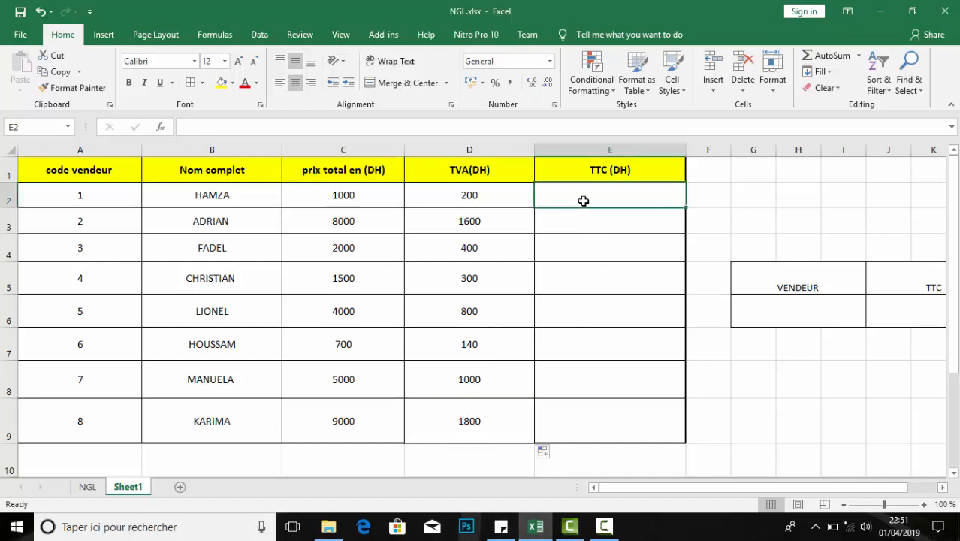
text(=)
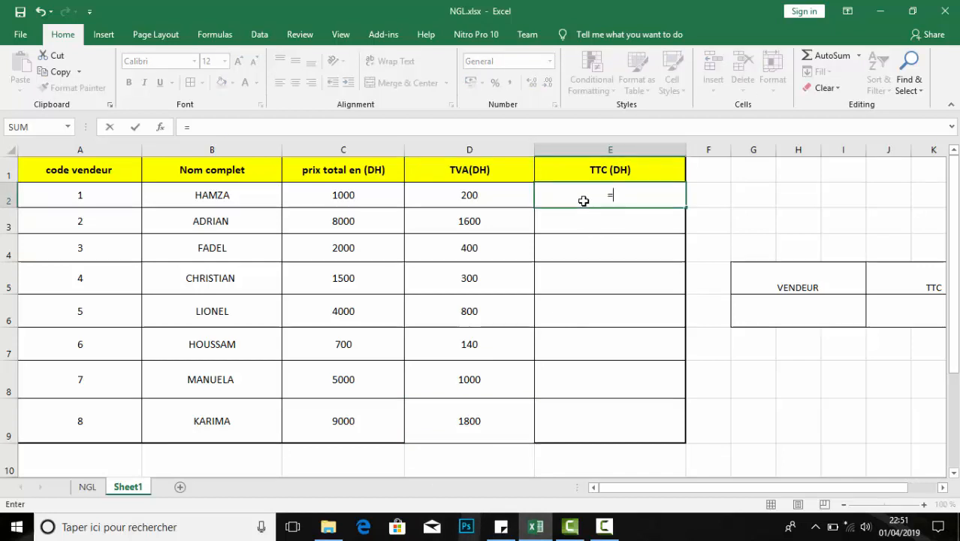
click(510, 197)
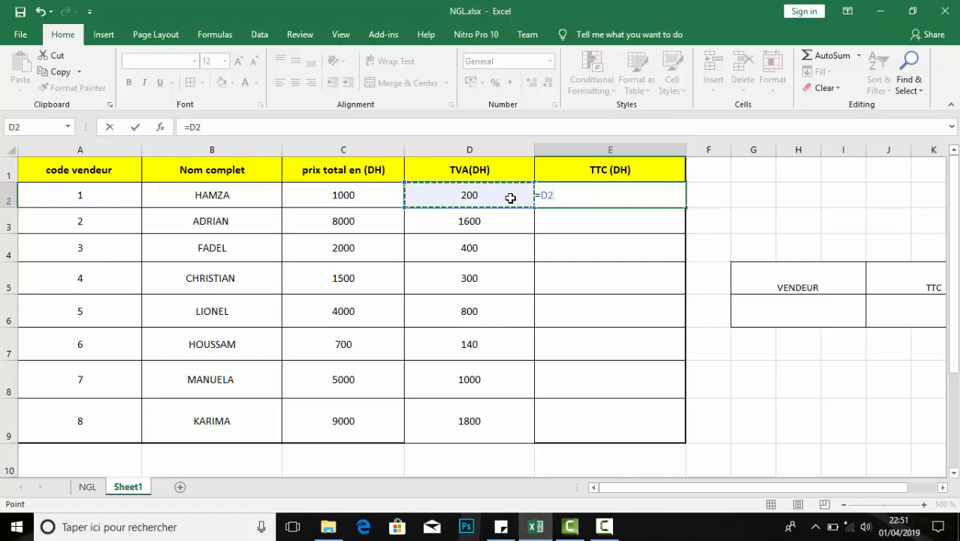
text(+)
click(370, 195)
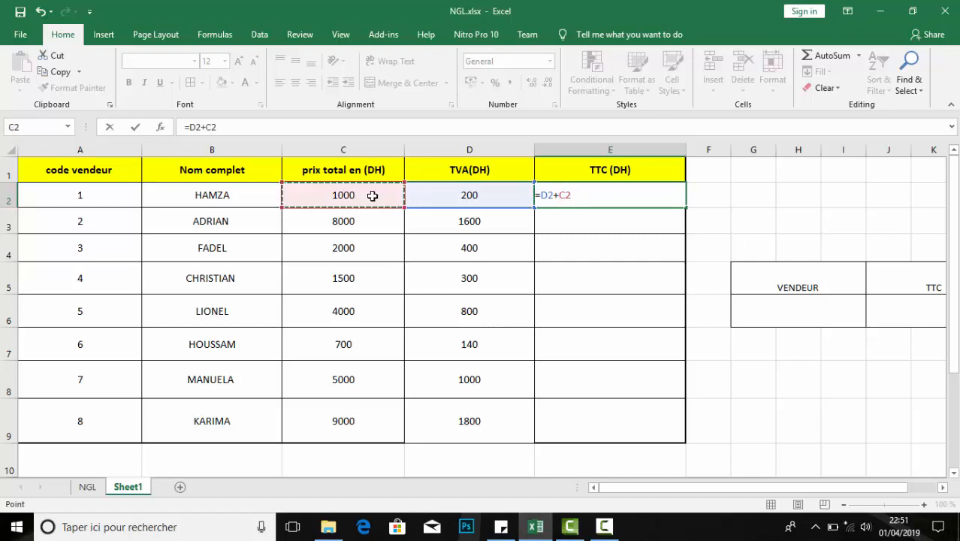
key(Return)
Fill the TTC formula from E2 down through E9 and check the last row's formula.
click(656, 195)
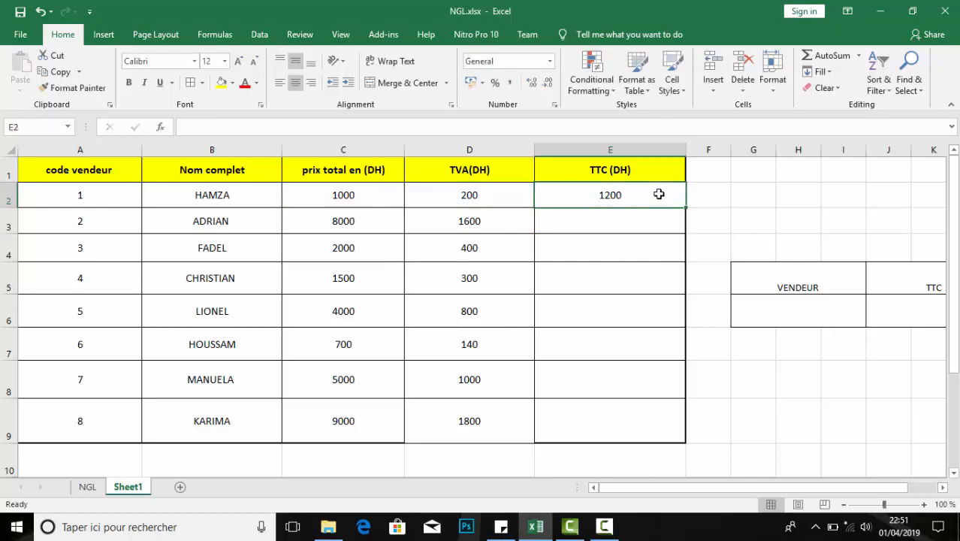
double_click(686, 206)
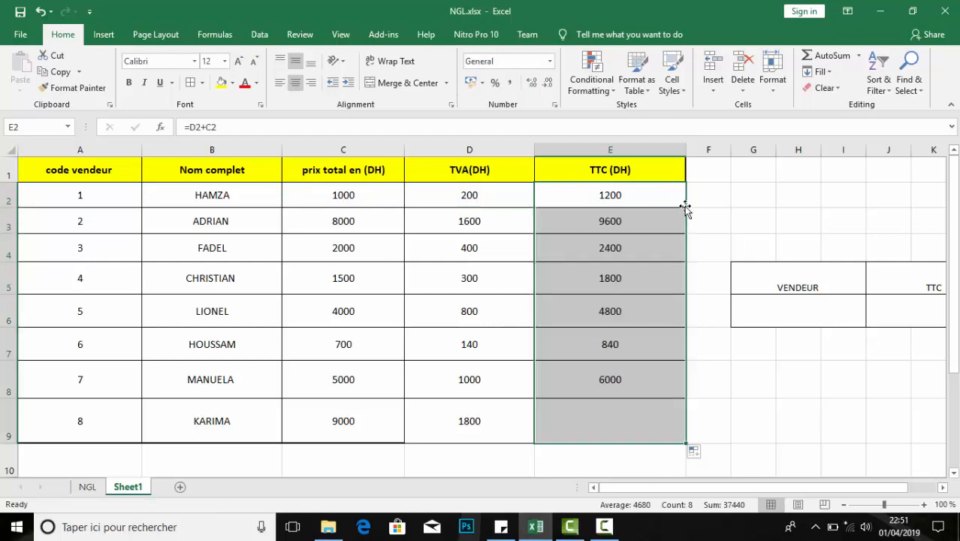
click(653, 429)
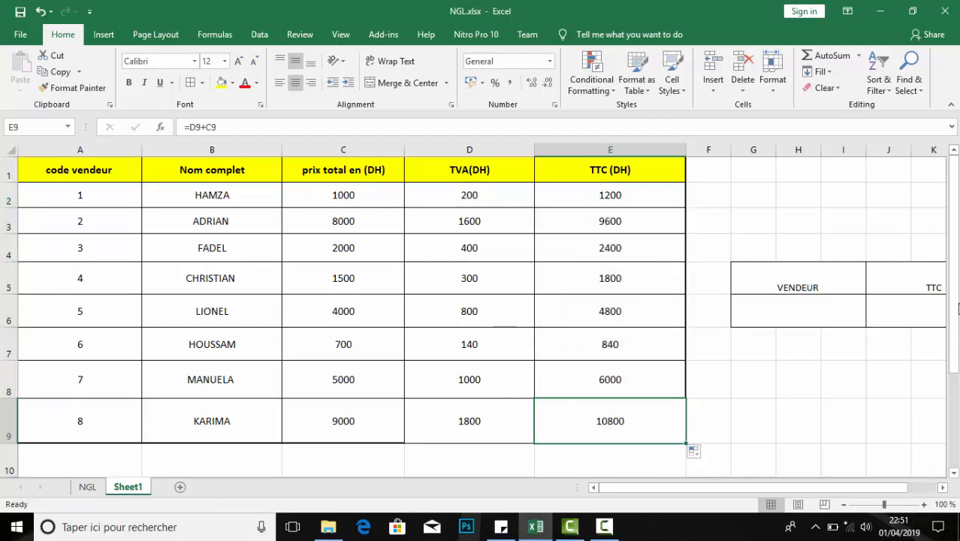
drag(958, 308, 956, 334)
click(641, 410)
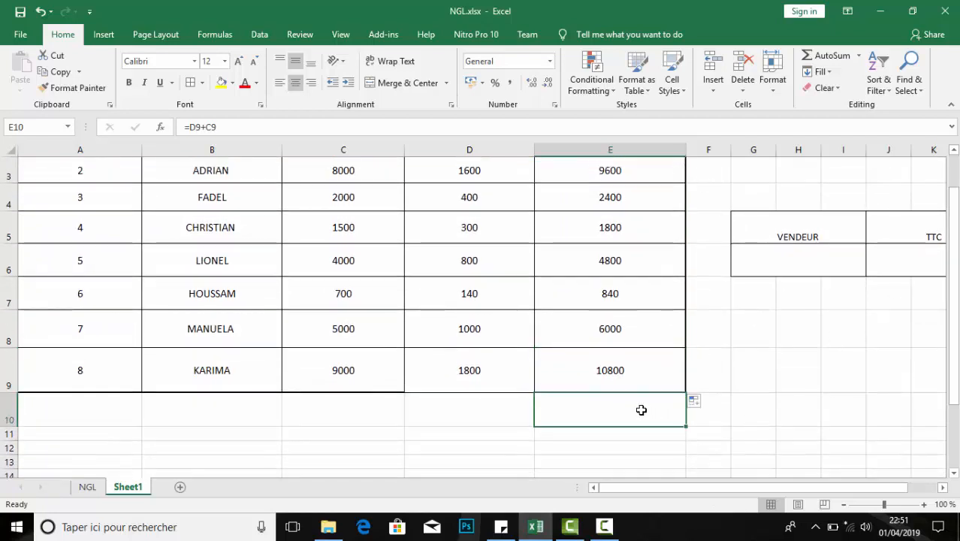
text(=)
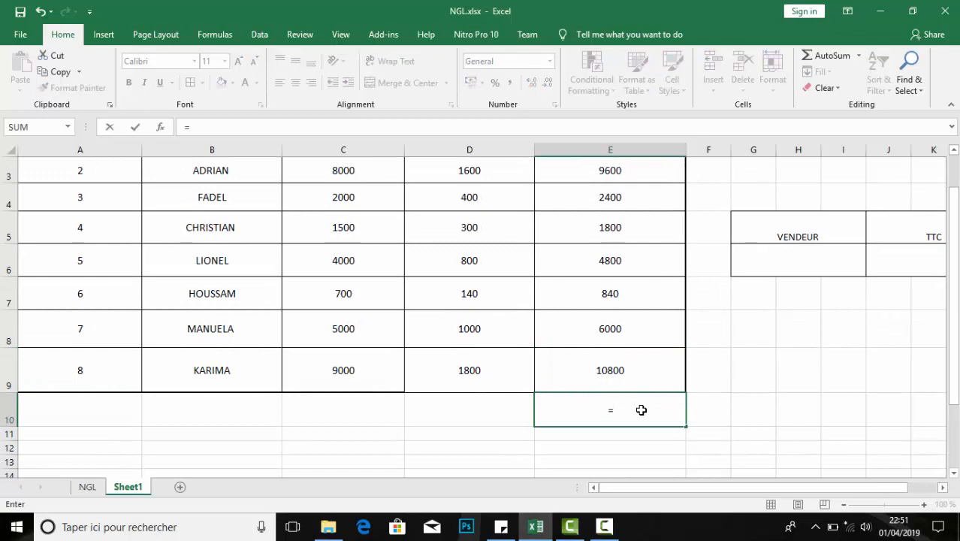
text(somm)
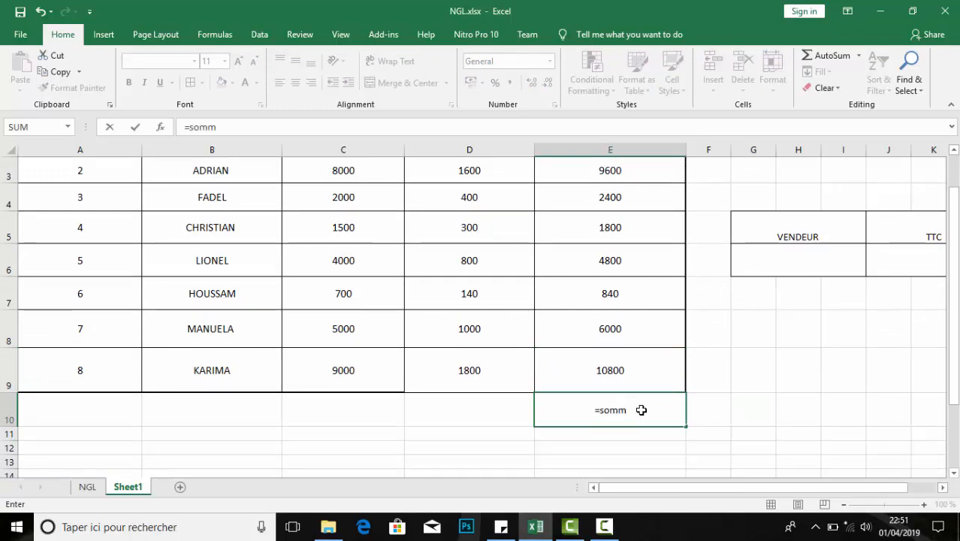
key(BackSpace)
key(BackSpace)
key(BackSpace)
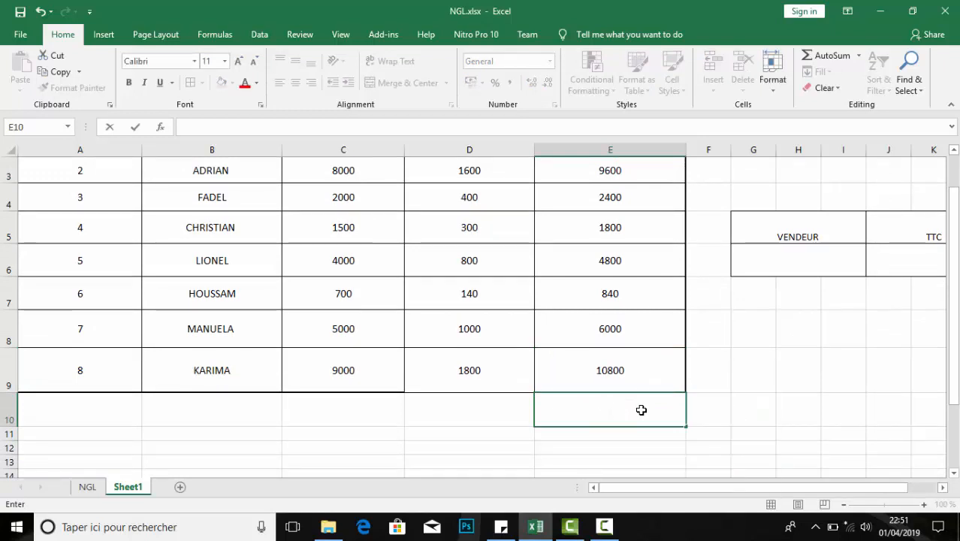
Try AutoSum in cell E10 for the range E2:E9, and clear the cell's formula.
text(=)
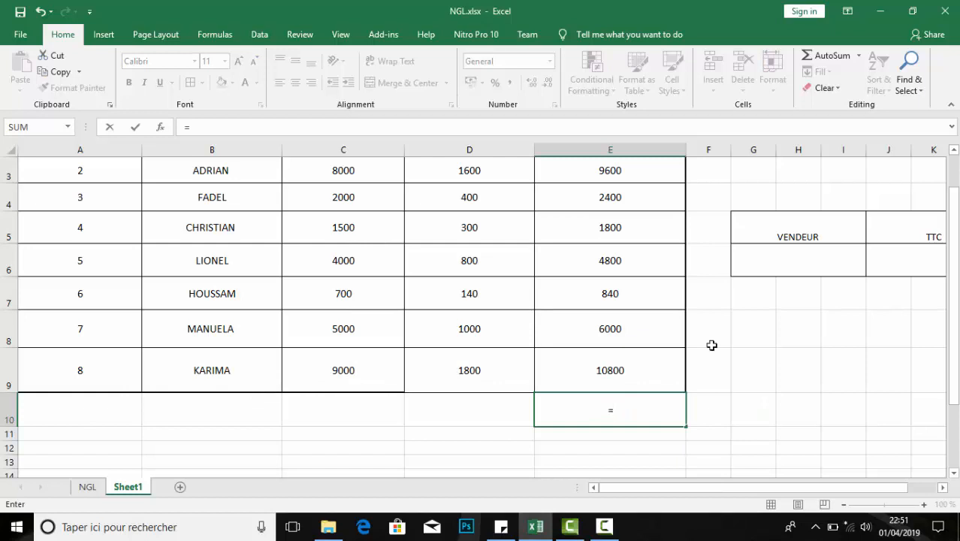
click(831, 57)
click(831, 57)
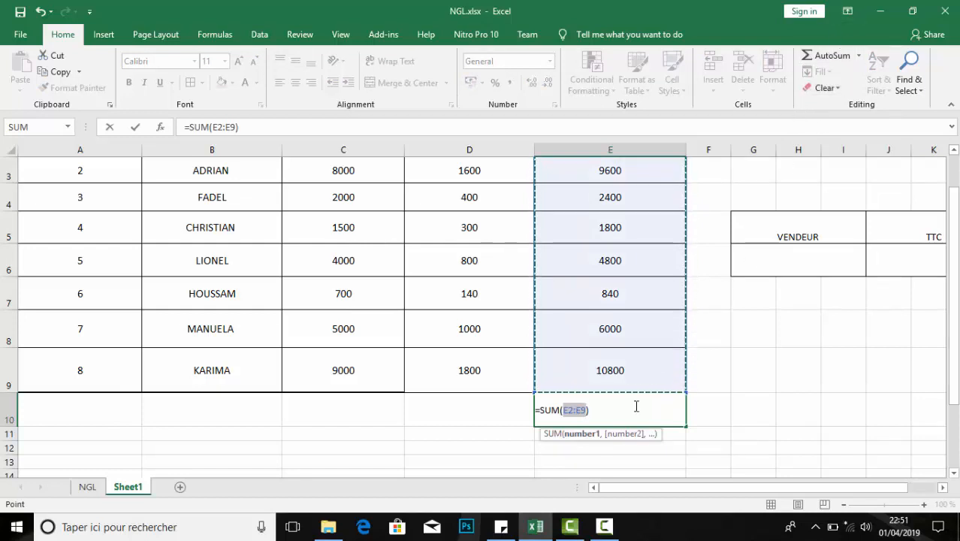
drag(636, 403, 487, 426)
key(BackSpace)
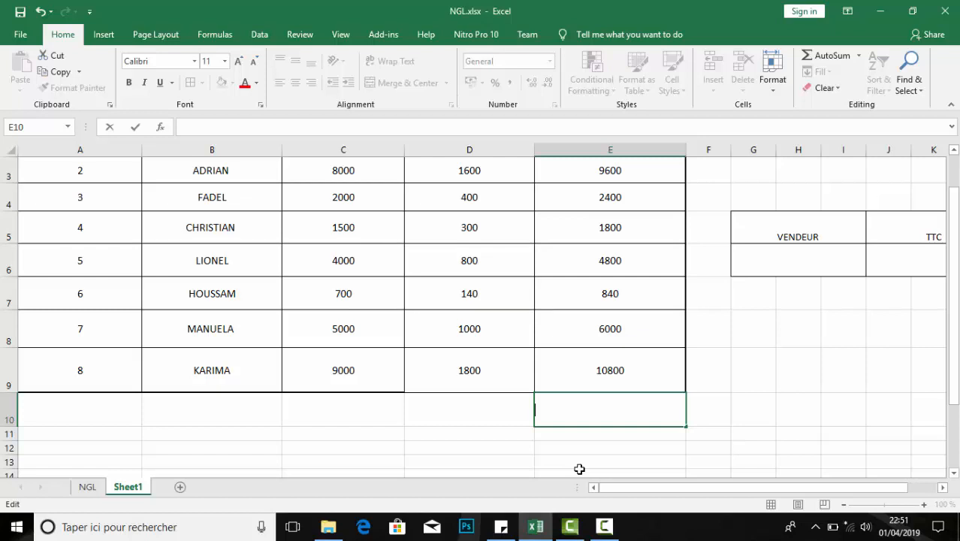
key(alt+equal)
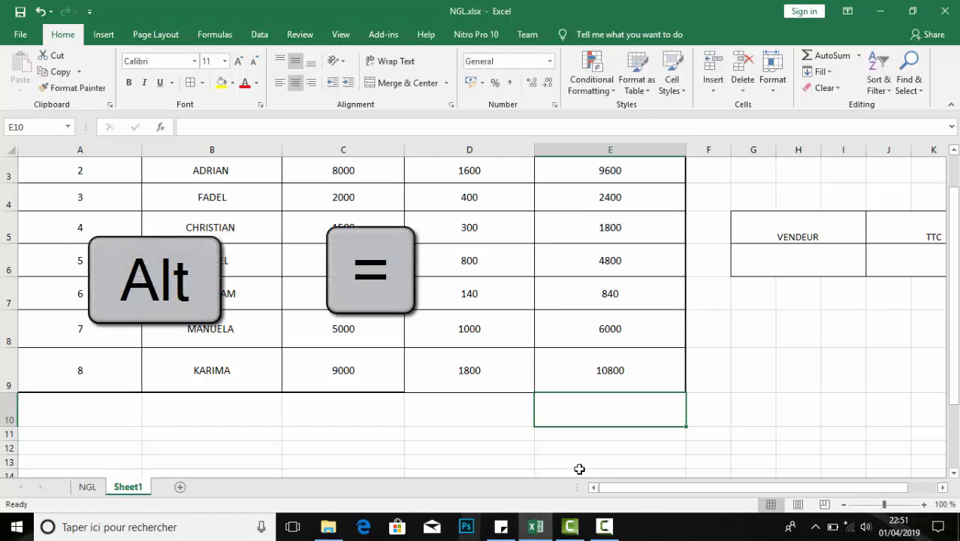
double_click(579, 410)
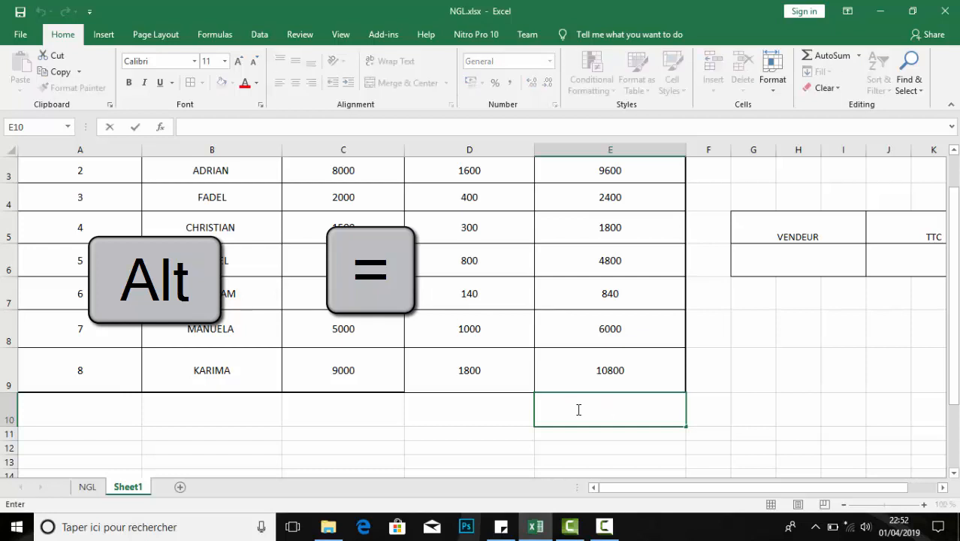
key(alt)
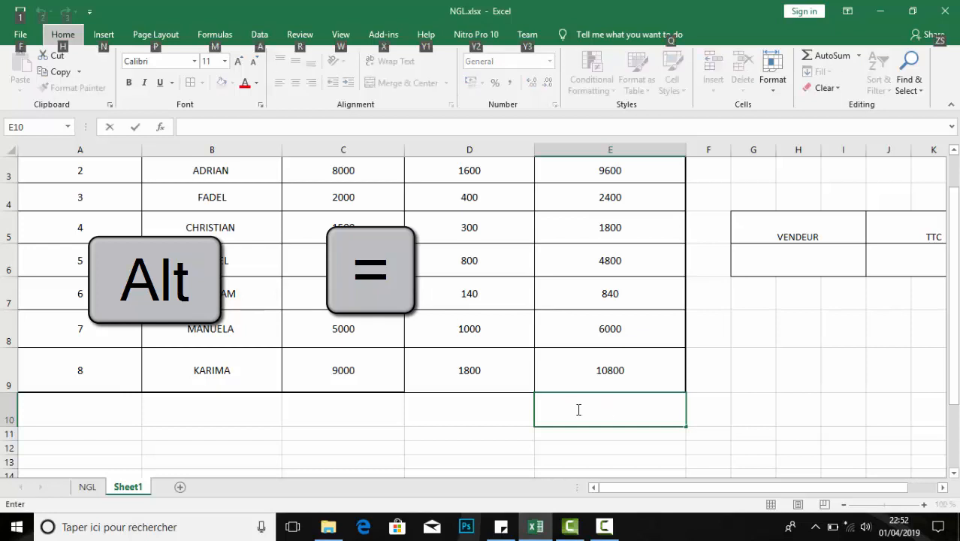
click(578, 410)
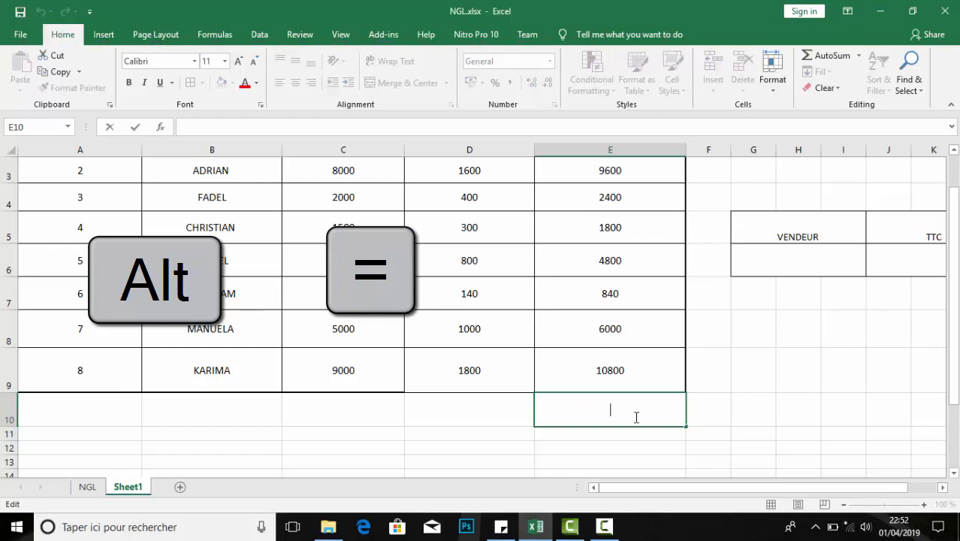
click(870, 412)
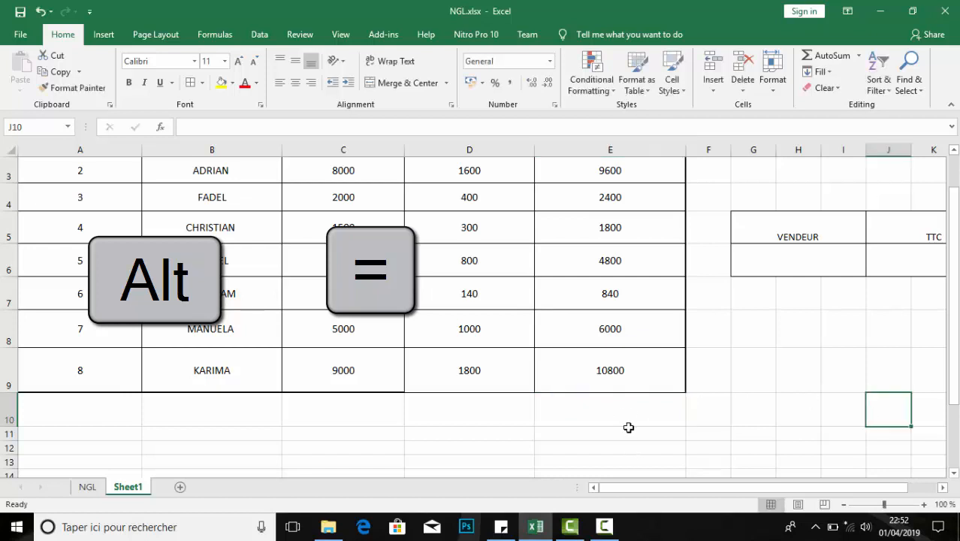
Total the TTC column in cell E10 with the AutoSum formula =SUM(E2:E9).
click(627, 412)
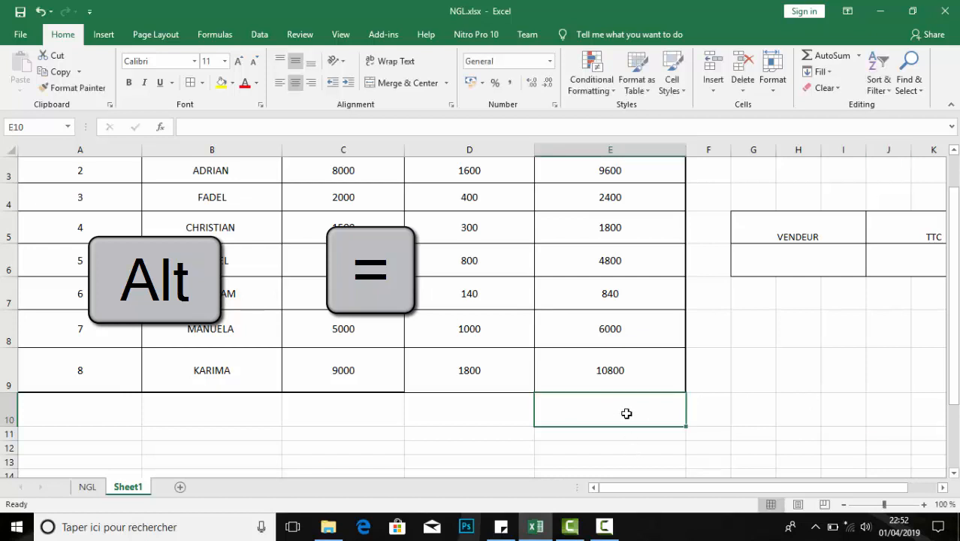
key(alt+equal)
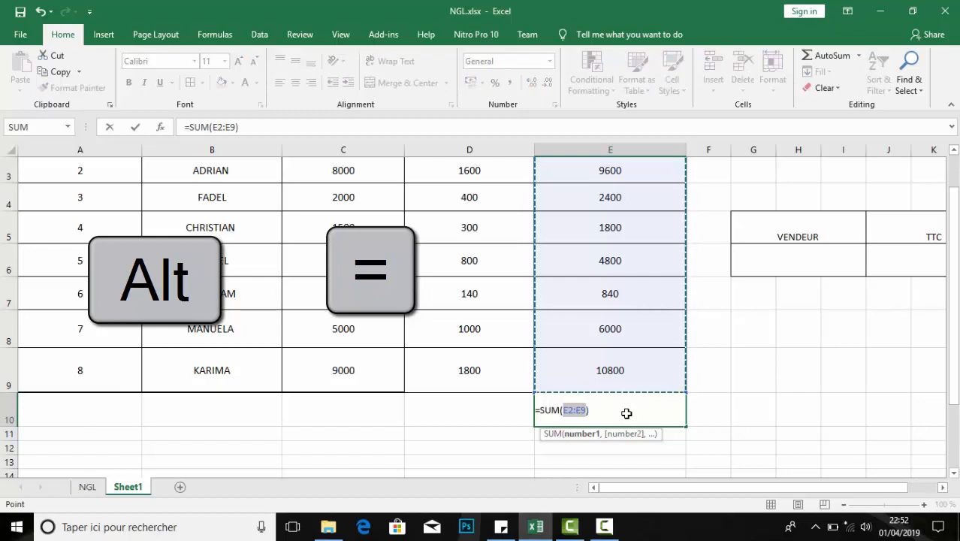
key(Escape)
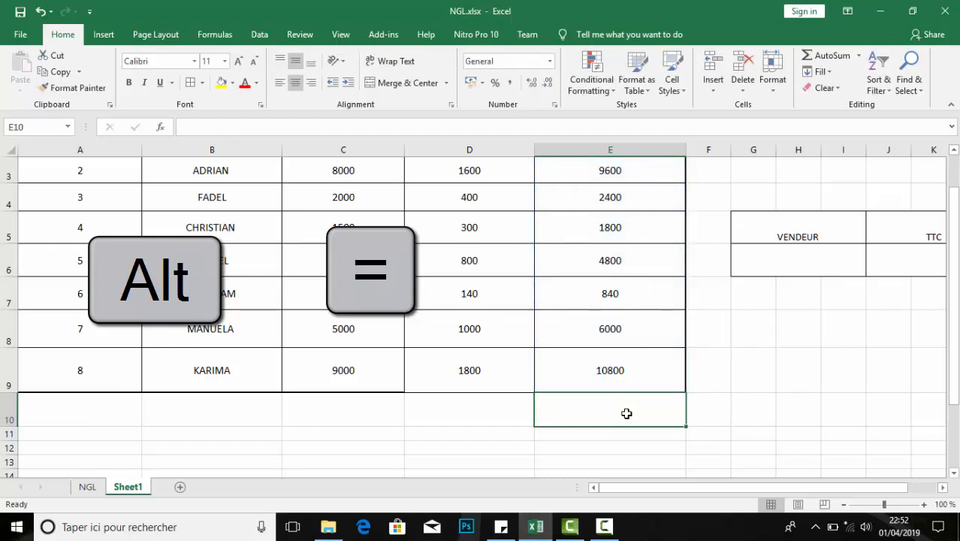
key(alt+equal)
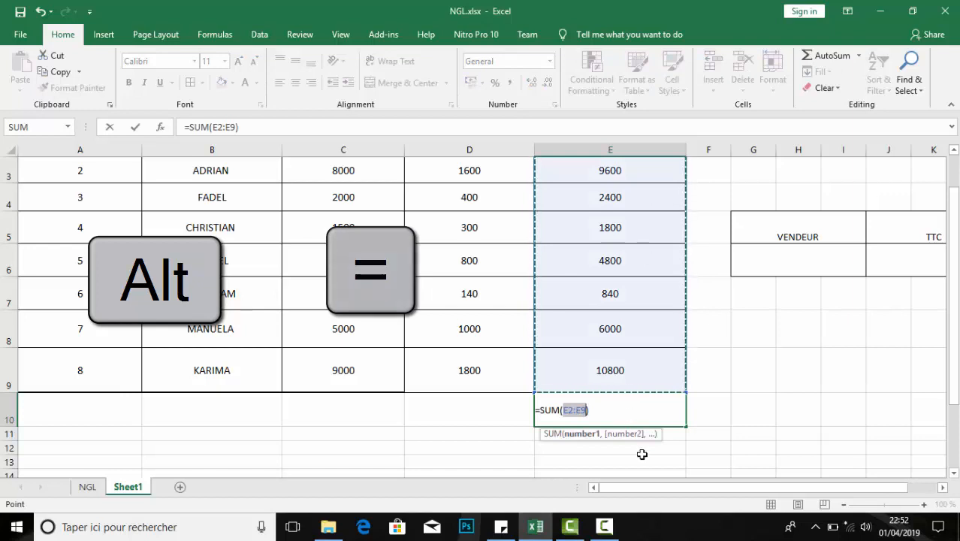
key(Return)
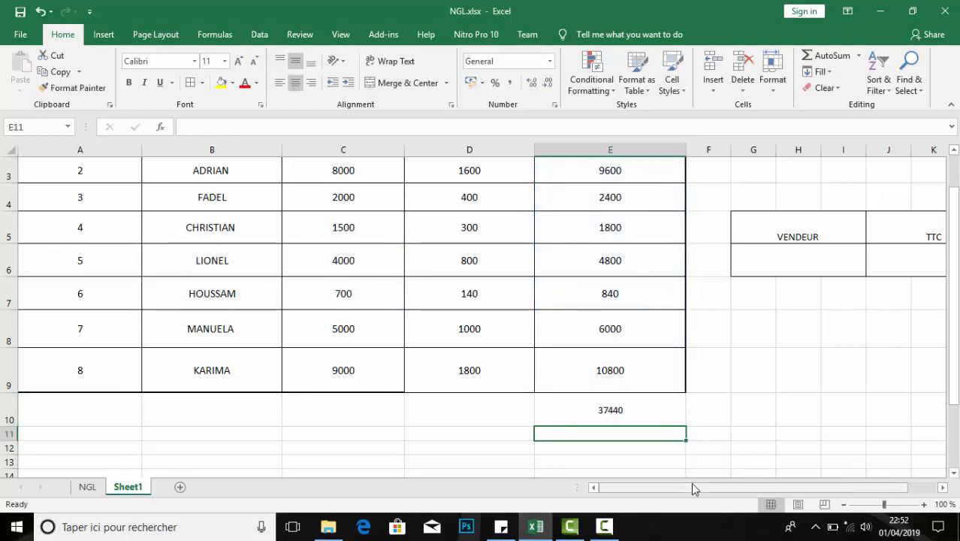
drag(693, 488, 769, 483)
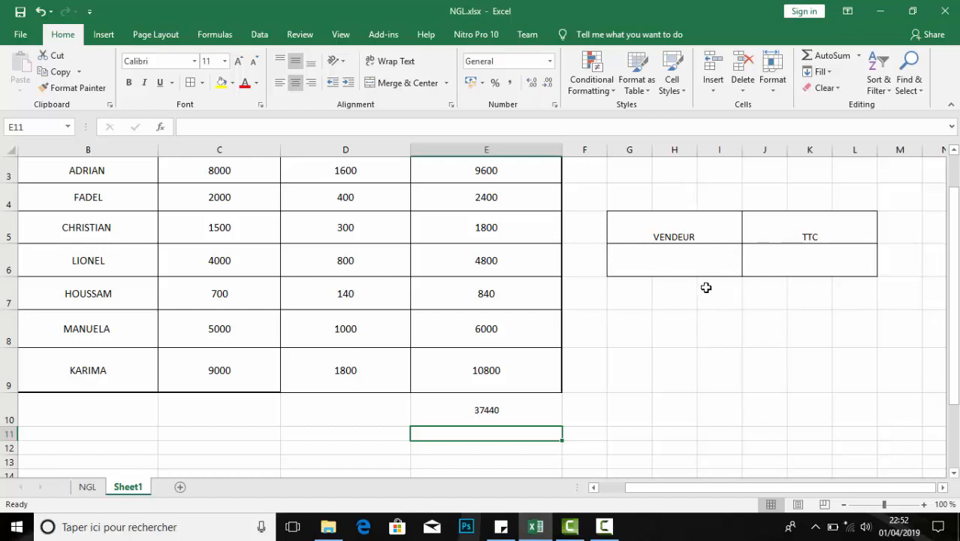
Start a VLOOKUP formula in the TTC cell J6 with lookup value G6 and table range B1:E9.
click(765, 262)
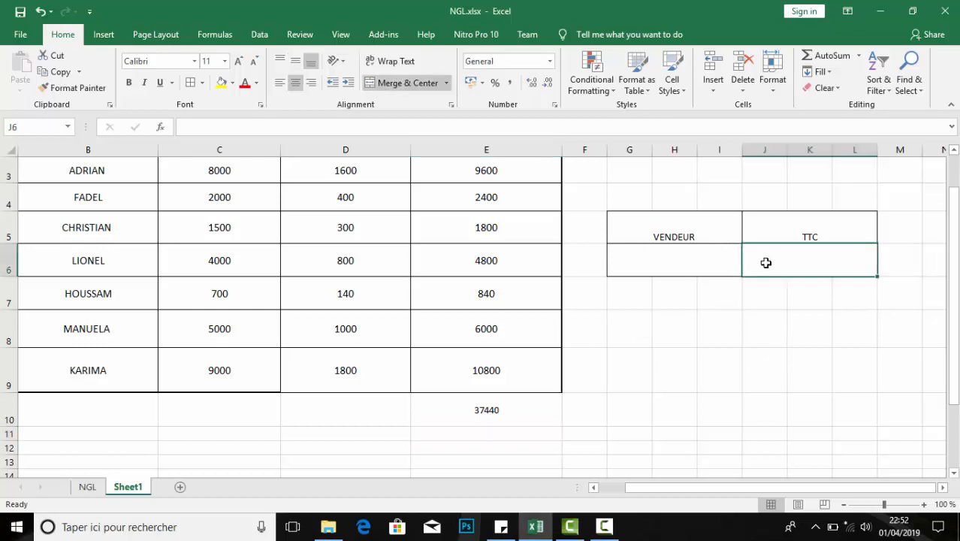
text(=)
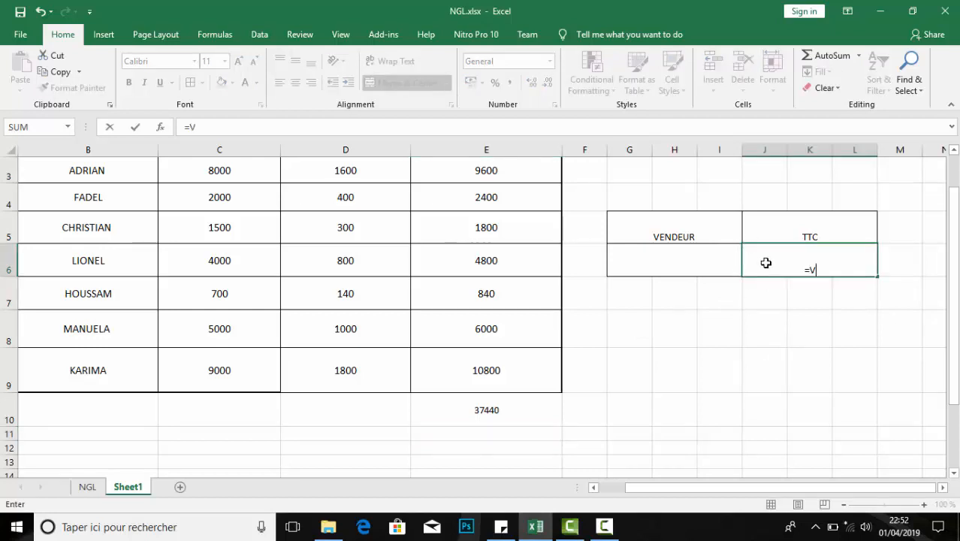
text(VL)
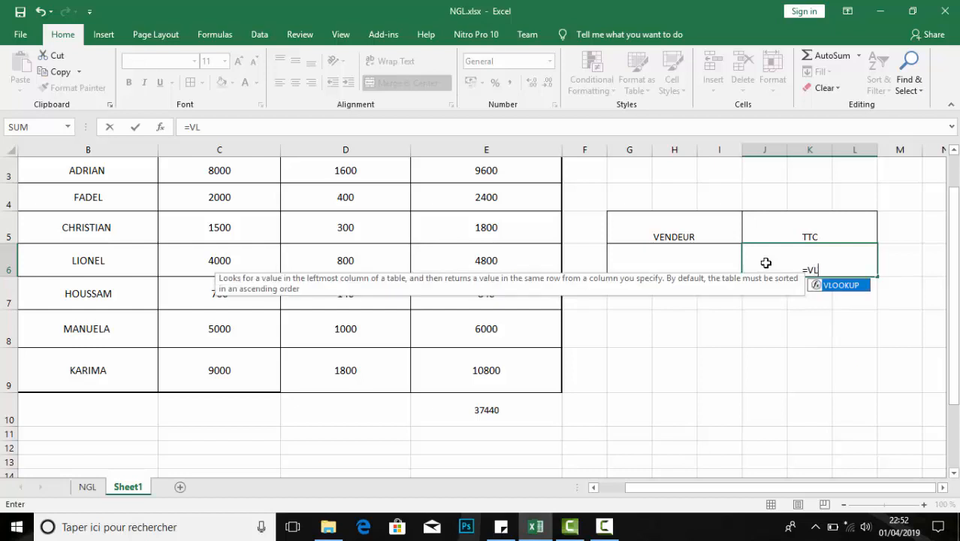
double_click(834, 287)
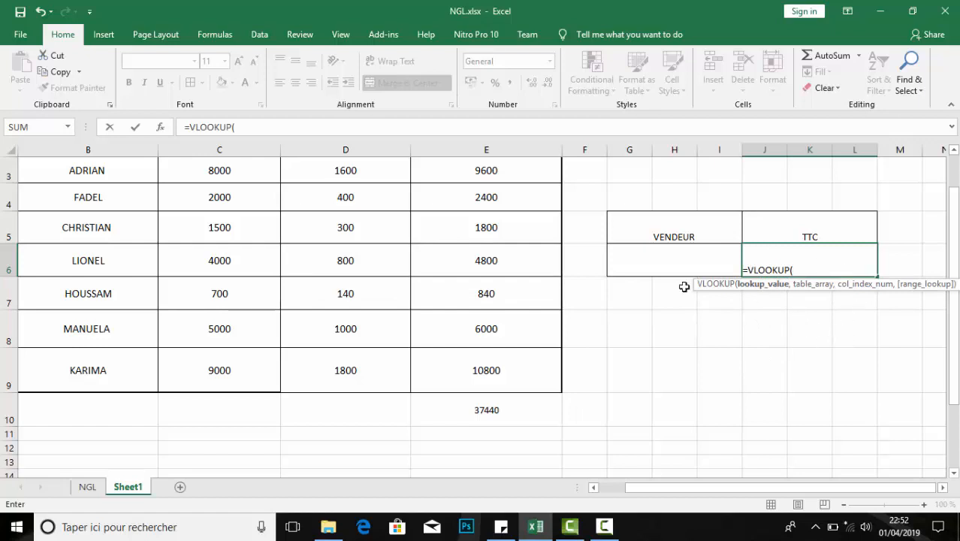
click(648, 265)
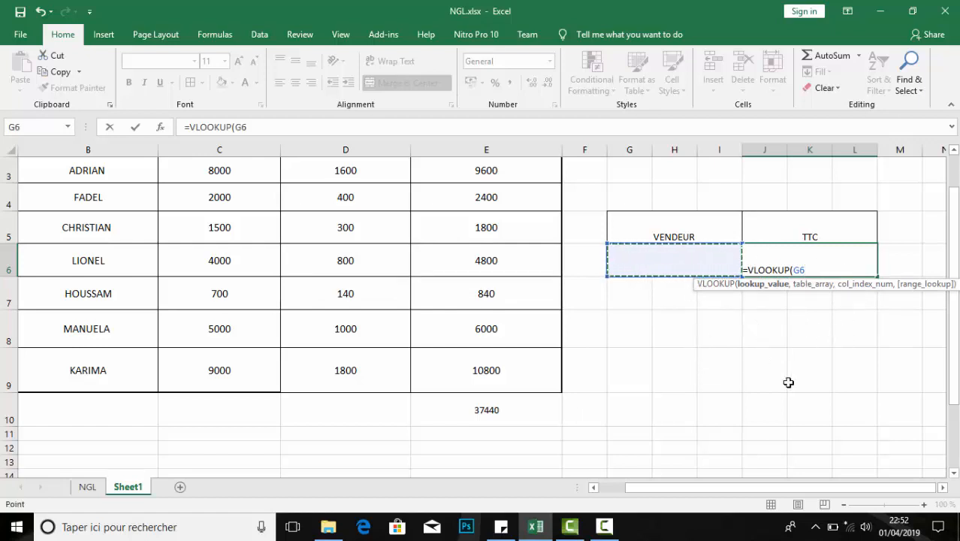
text(?)
key(BackSpace)
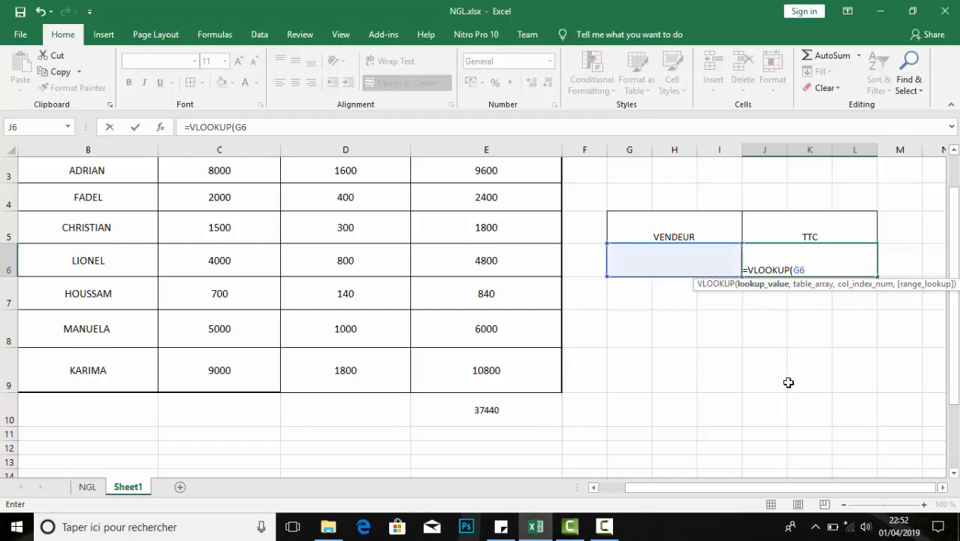
text(,)
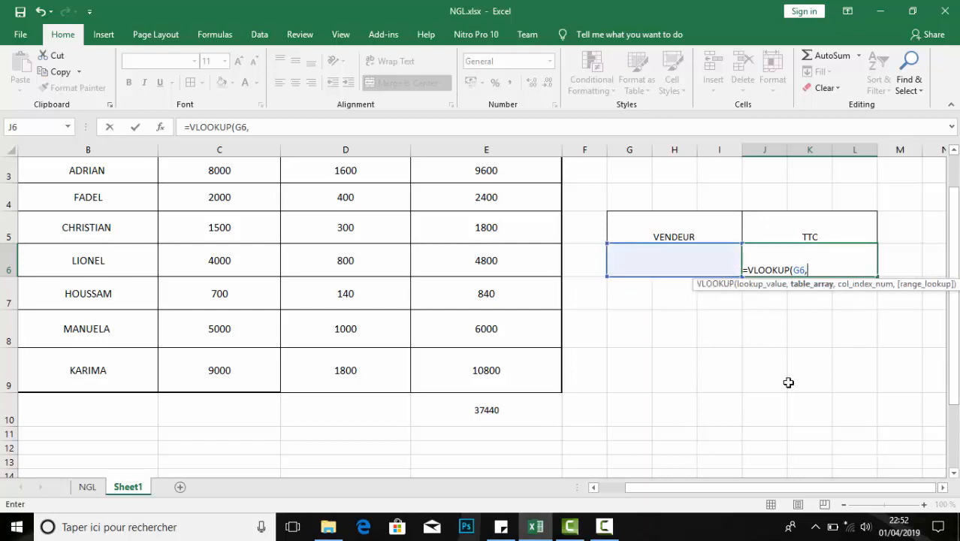
click(955, 313)
drag(955, 313, 955, 304)
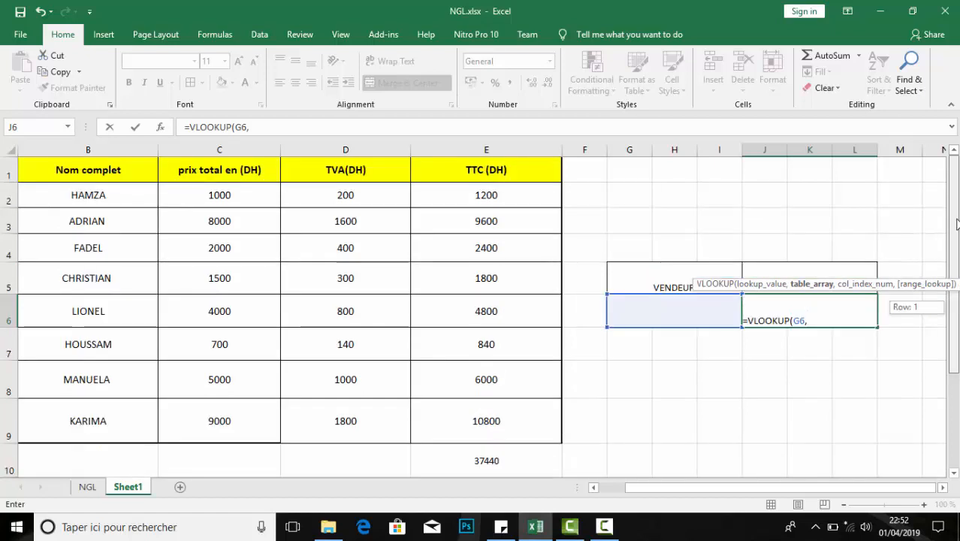
drag(55, 163, 485, 414)
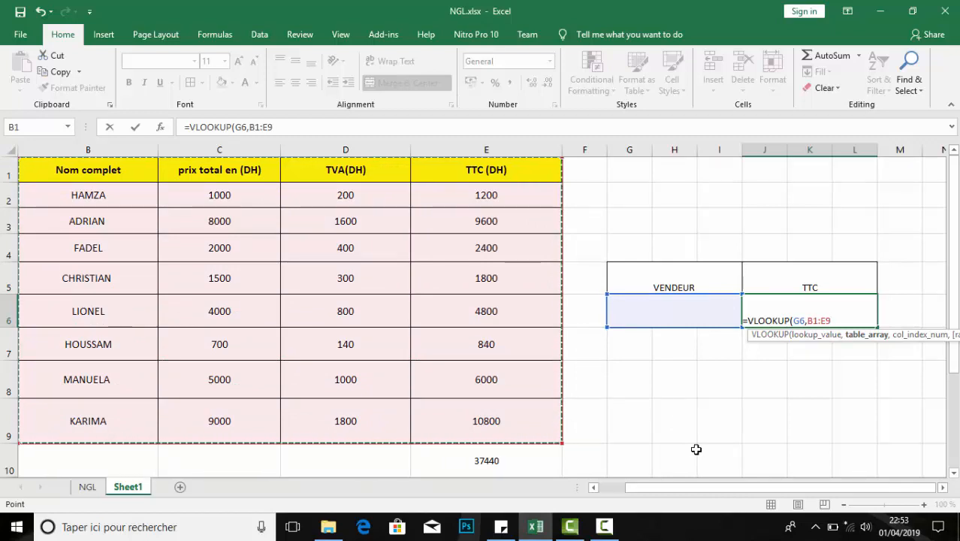
Complete the VLOOKUP formula in J6 with column index 4 and FALSE for an exact match.
text(,)
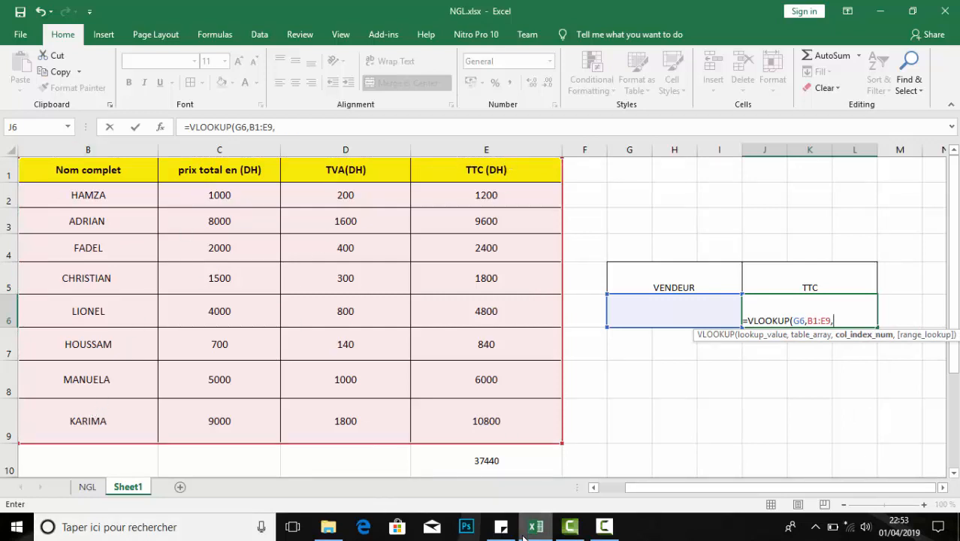
text(4)
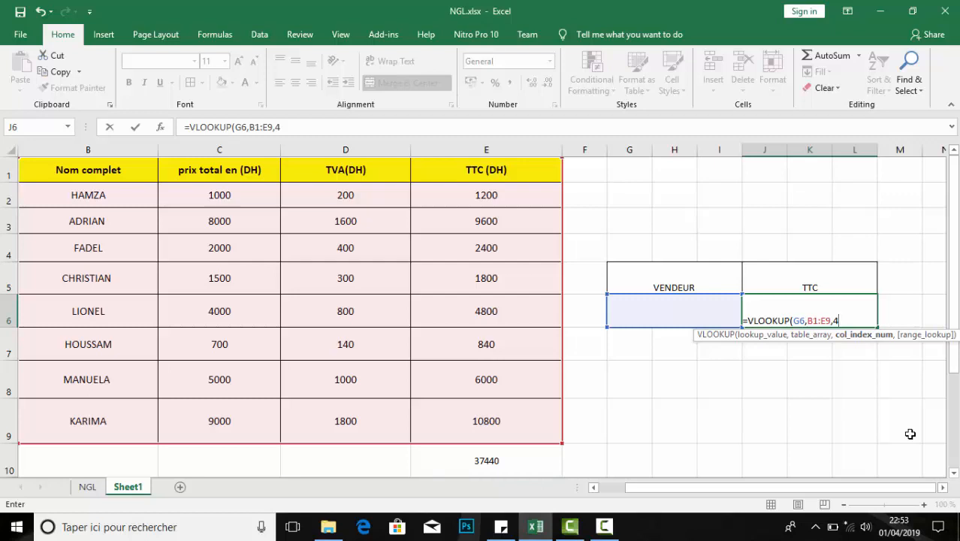
text(,)
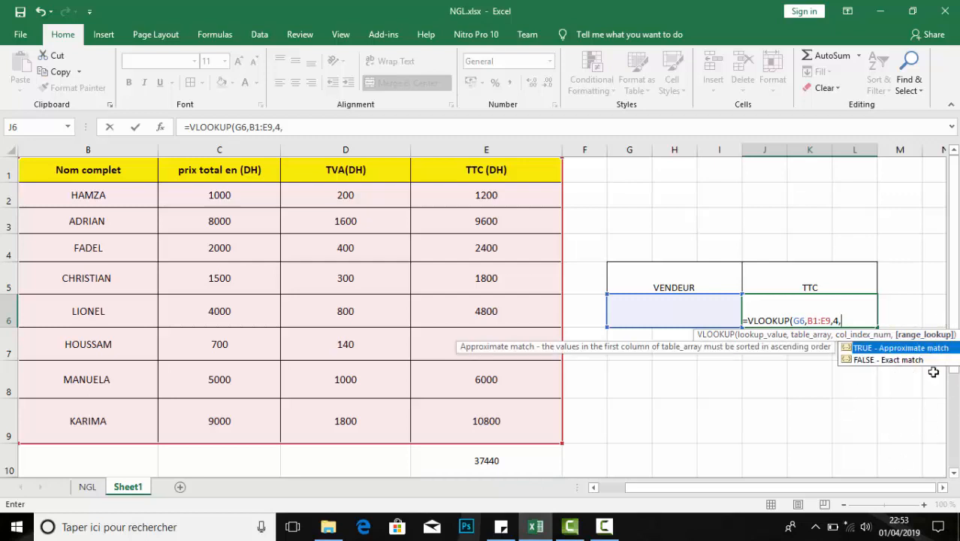
click(881, 368)
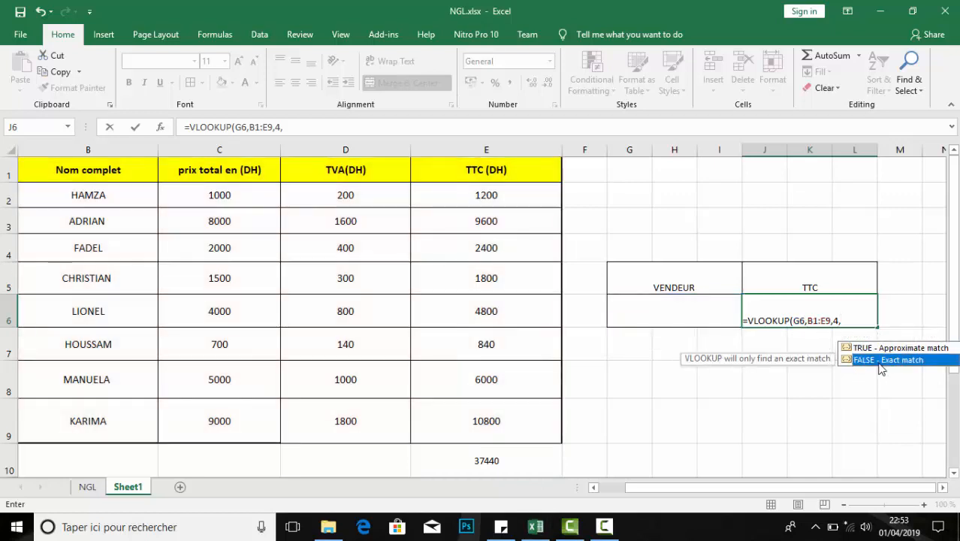
double_click(882, 368)
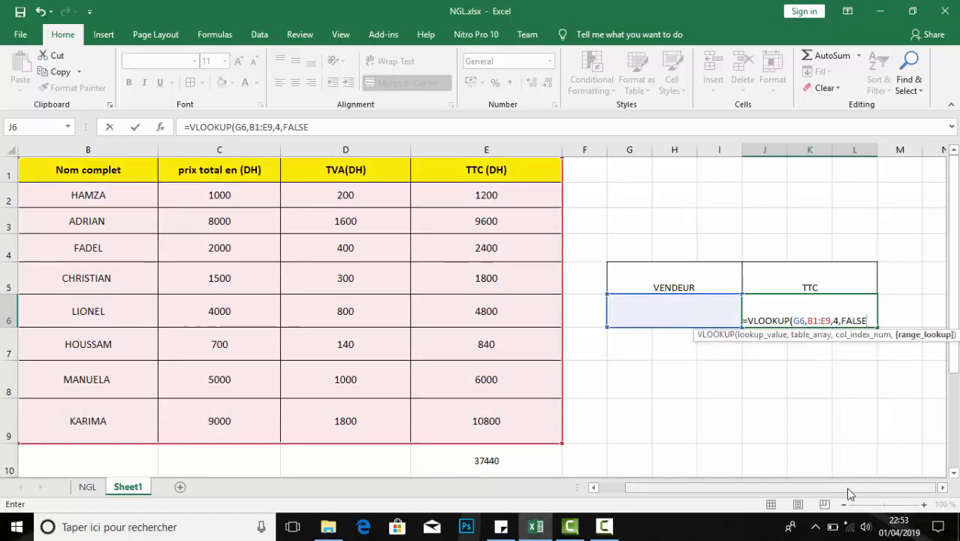
text())
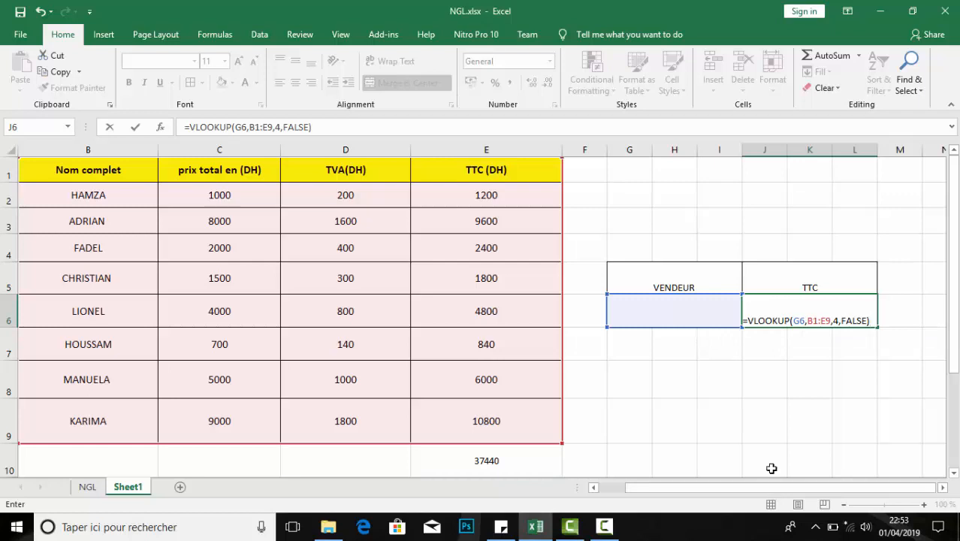
key(Return)
Test the lookup by entering the seller name from row 2 in the VENDEUR cell G6.
click(701, 308)
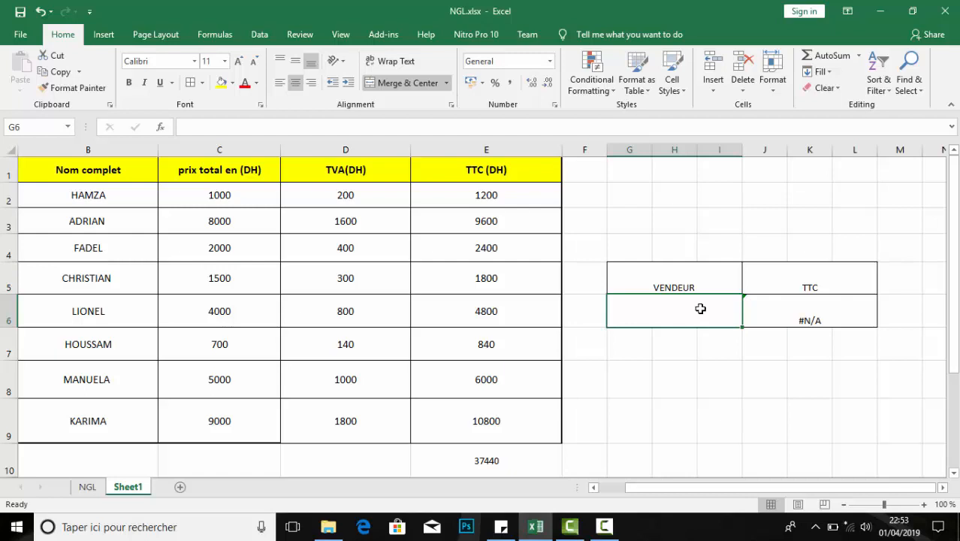
text(HA)
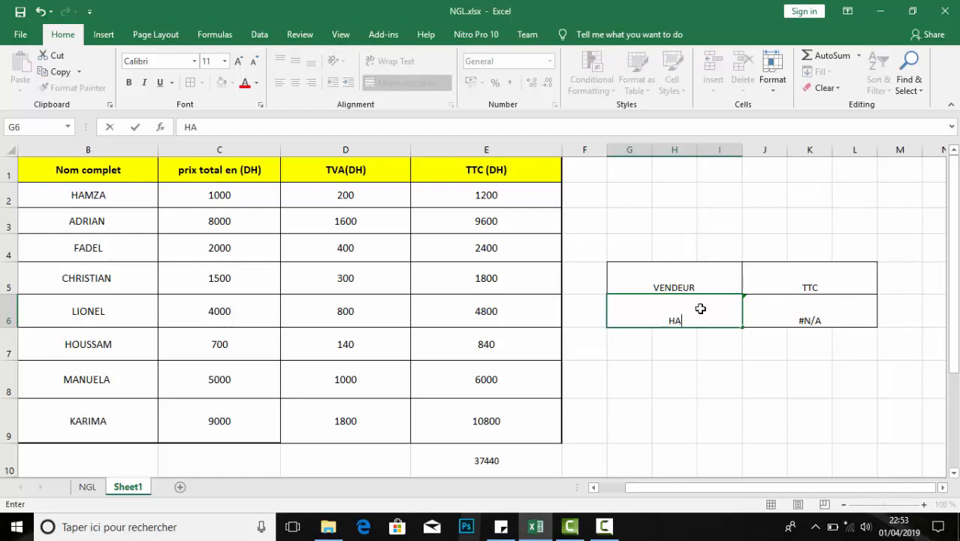
text(MZA)
key(Return)
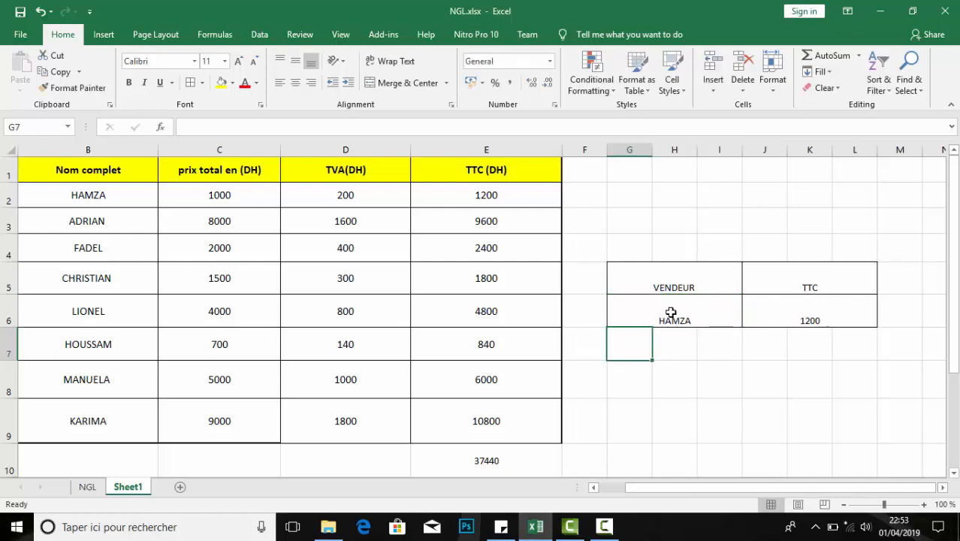
Replace the VENDEUR entry in G6 with the seller name from row 6 of the main table.
click(671, 312)
text(LIO)
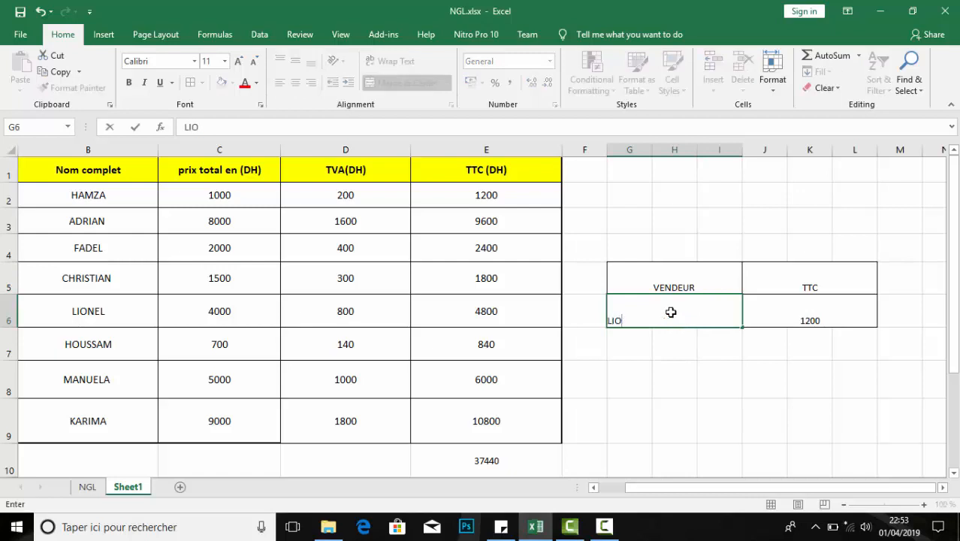
text(NEL)
key(Return)
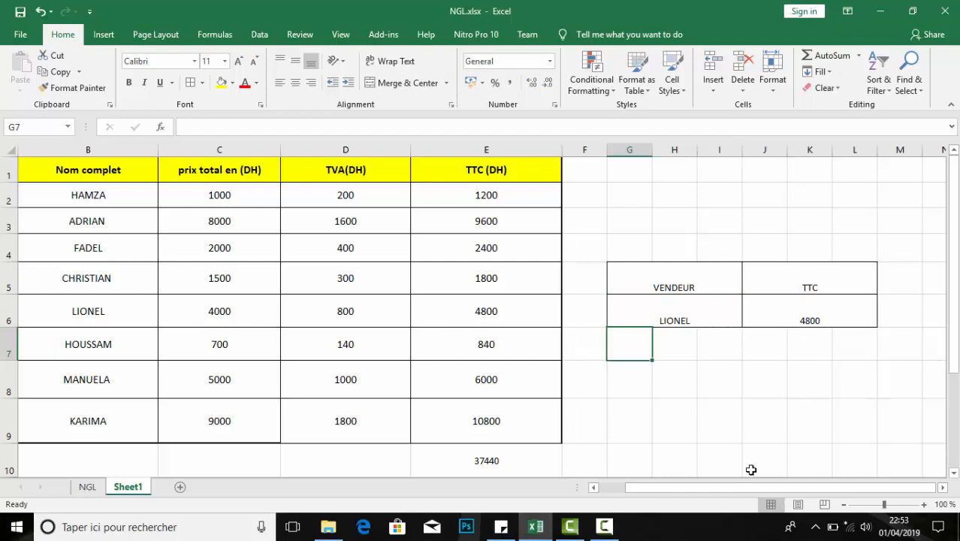
Extend the lookup table with a bordered row 7 by merging G7:I7 and J7:L7.
drag(621, 341, 853, 341)
click(406, 83)
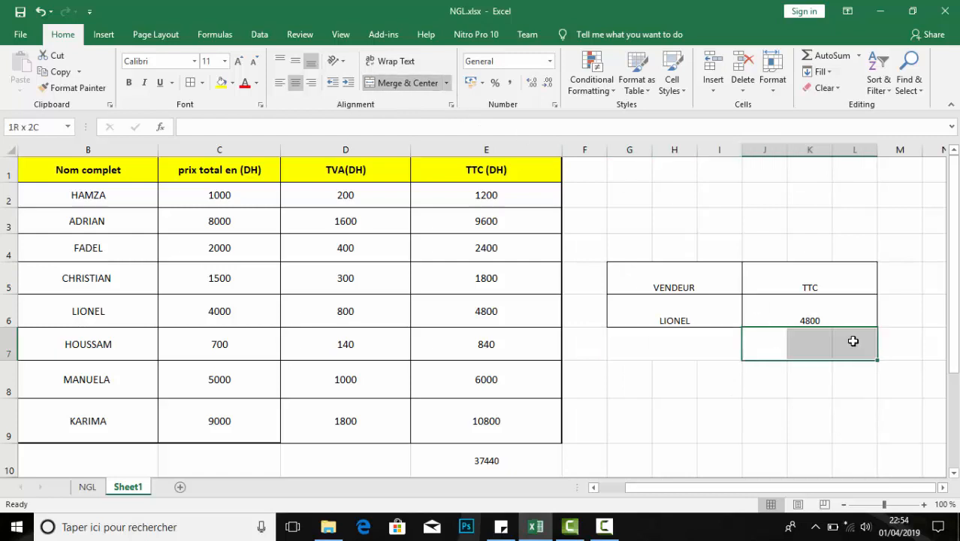
click(406, 83)
drag(659, 336, 790, 353)
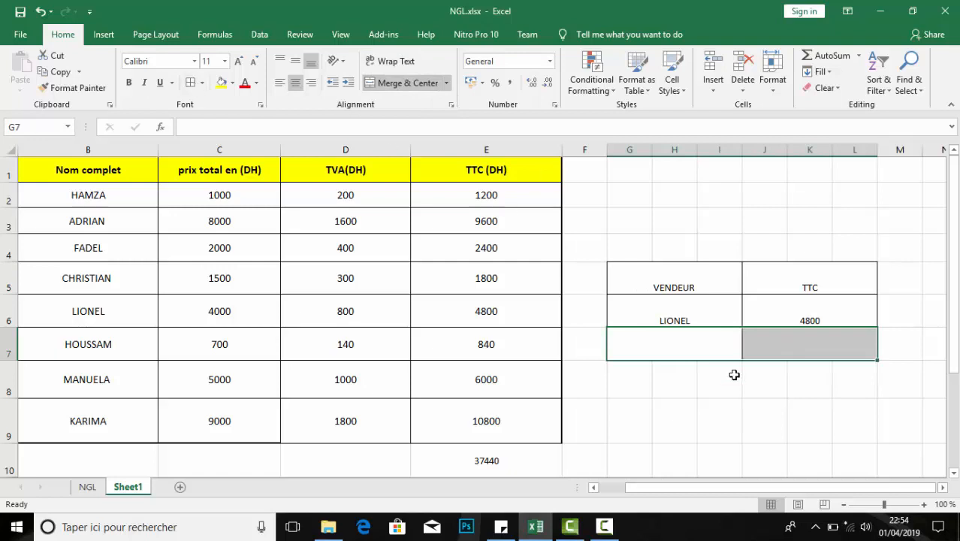
click(775, 416)
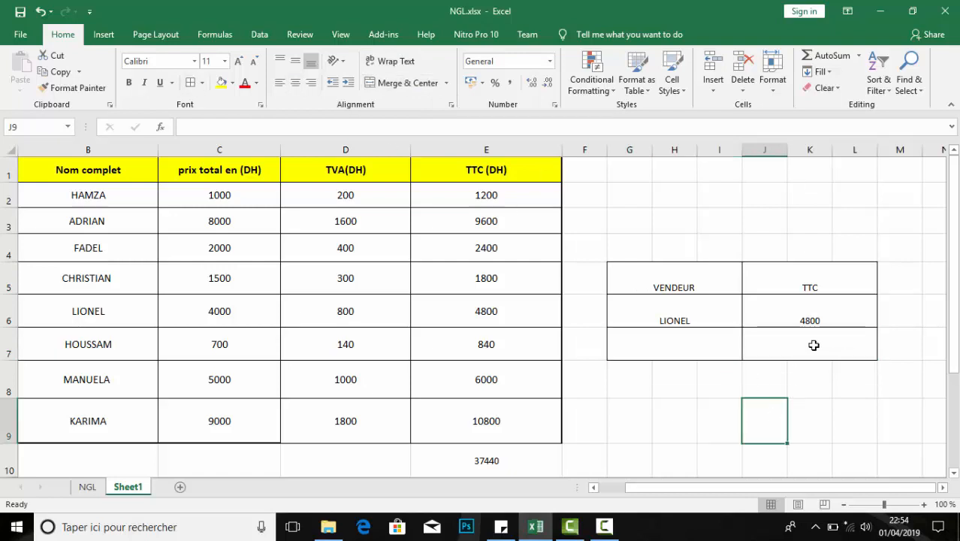
Fill the VLOOKUP formula from J6 down to the merged TTC cell J7.
click(809, 301)
click(712, 349)
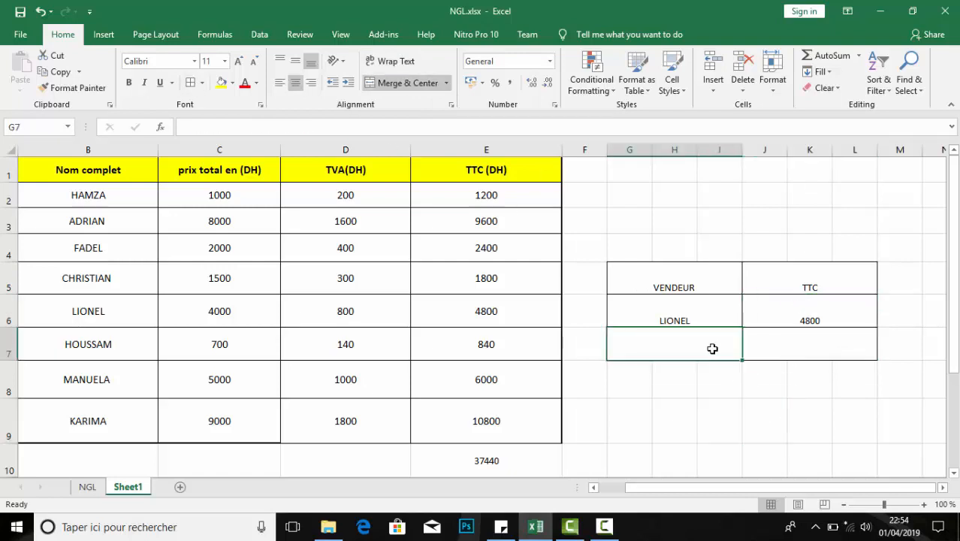
click(829, 318)
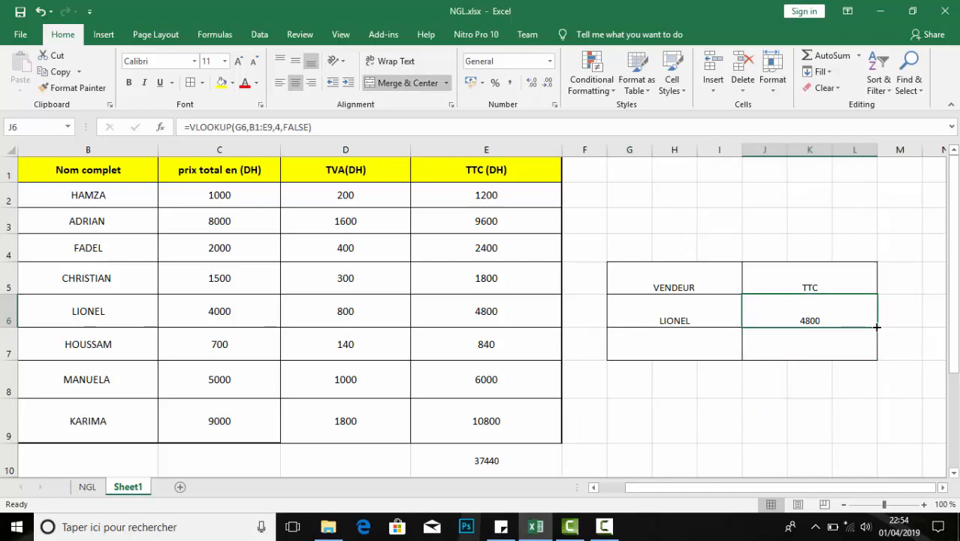
drag(877, 327, 876, 351)
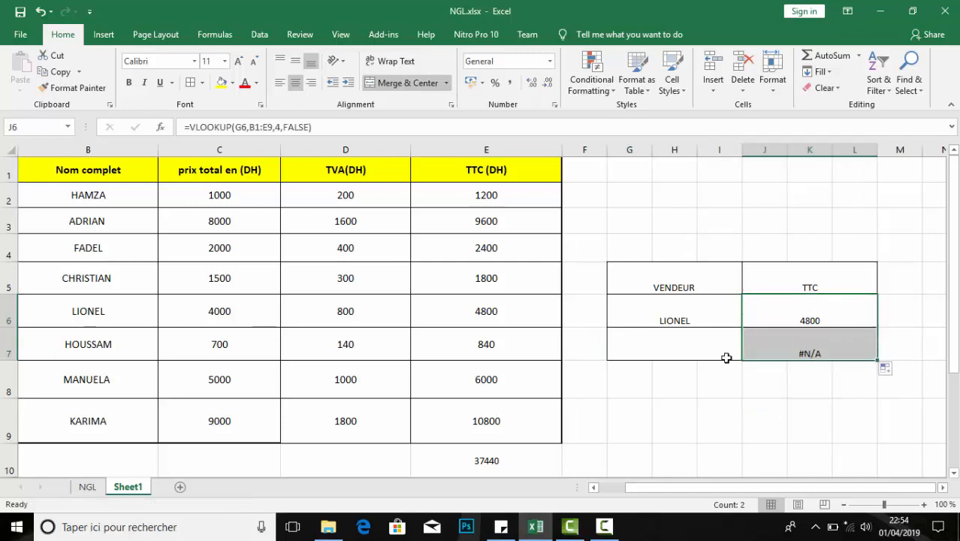
Enter the seller name from row 2 of the main table in the VENDEUR cell G7.
click(702, 361)
click(684, 345)
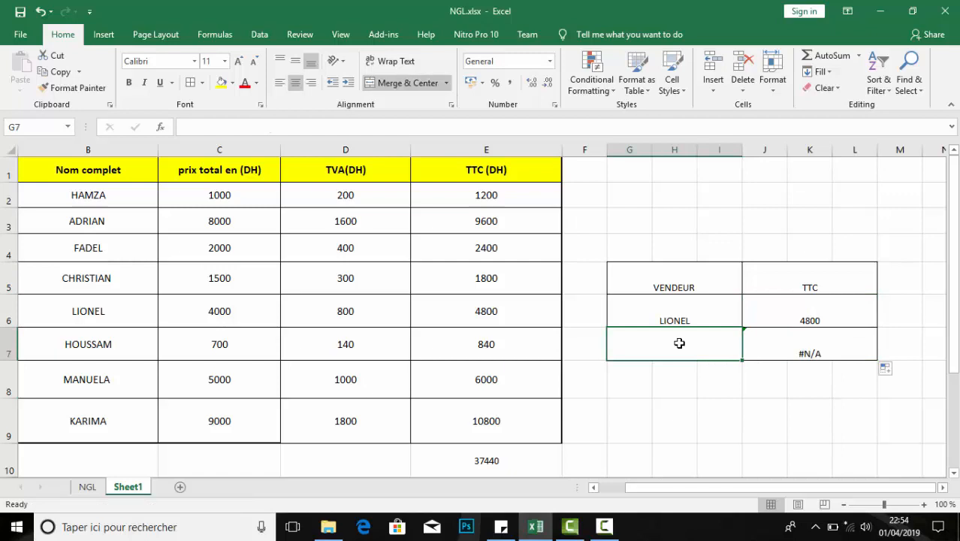
text(HAMZA)
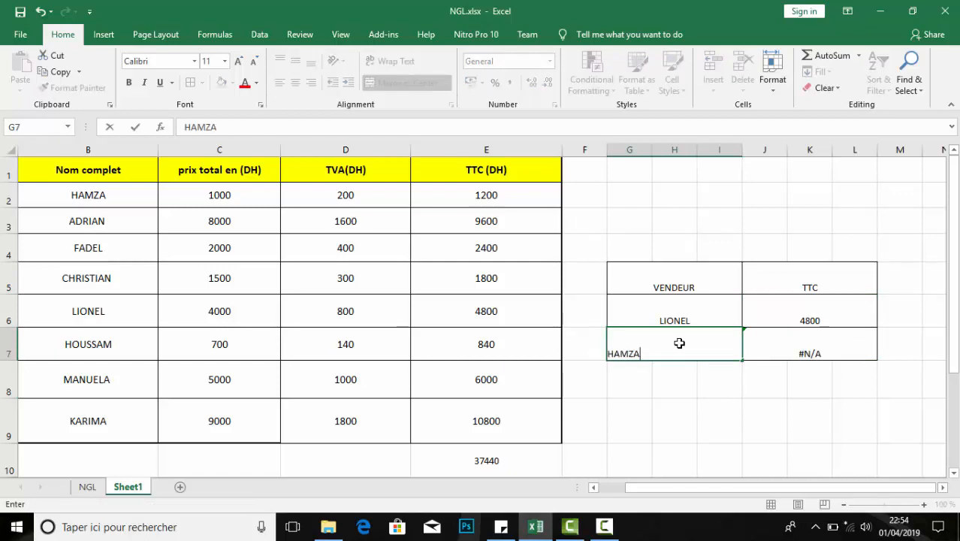
key(Return)
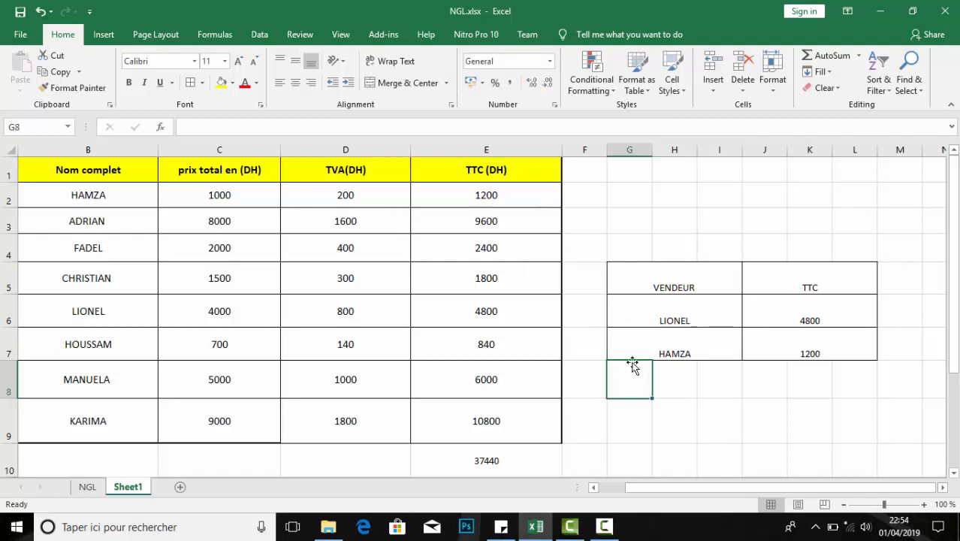
Make the table range in J7's VLOOKUP formula absolute as $B$2:$E$10 and check the formula.
click(819, 353)
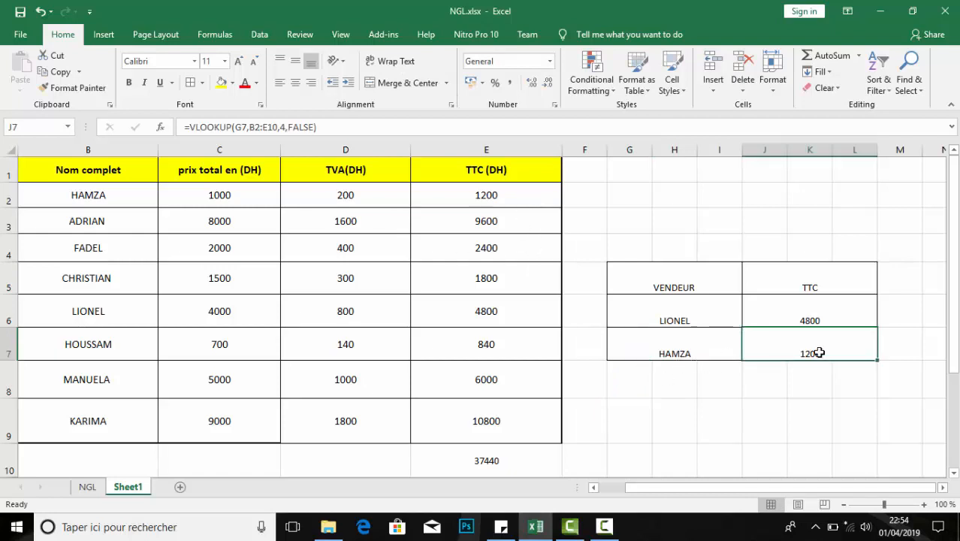
double_click(819, 353)
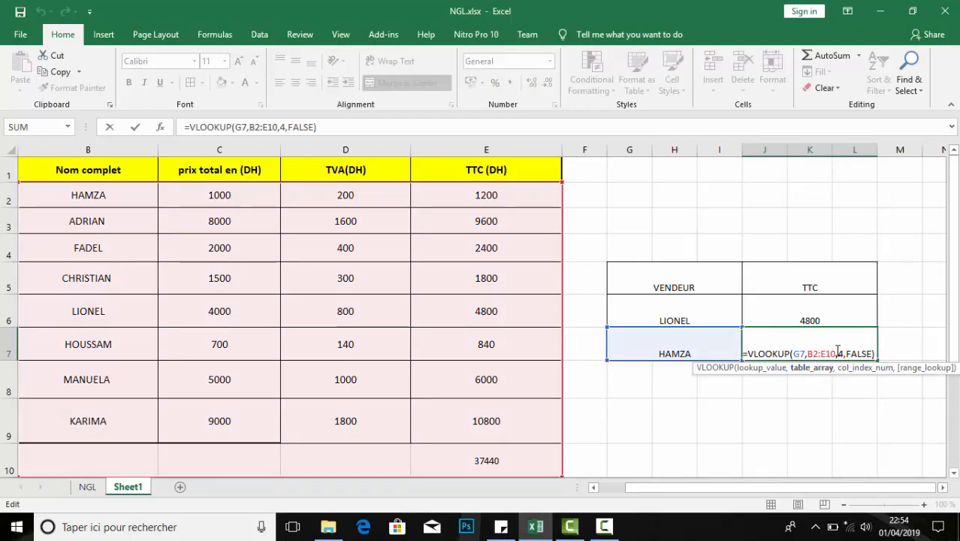
drag(838, 352, 807, 353)
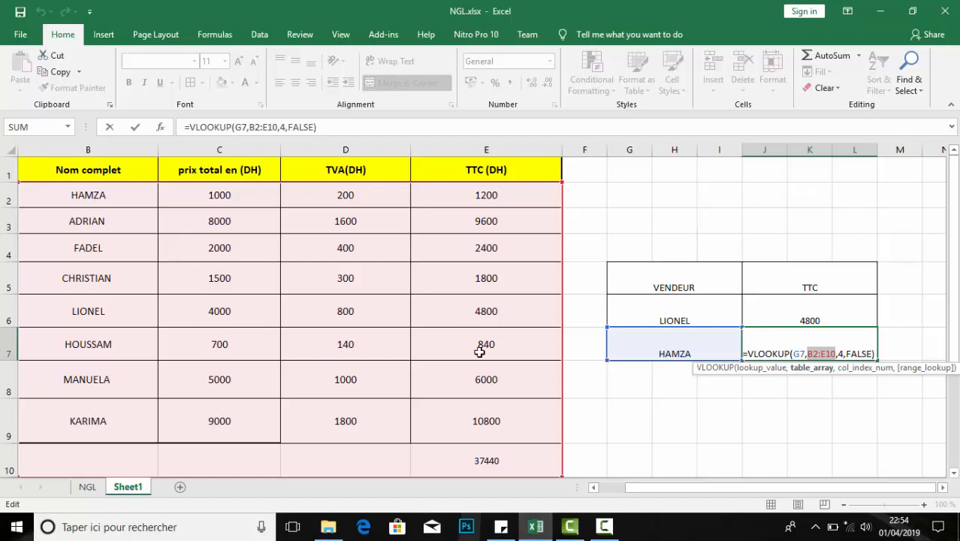
click(813, 353)
drag(836, 353, 807, 352)
key(F4)
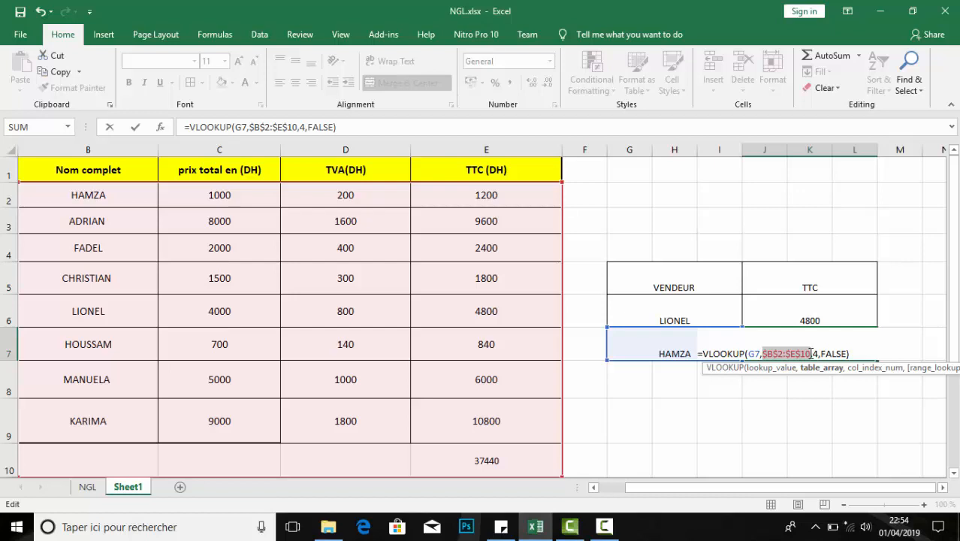
key(Return)
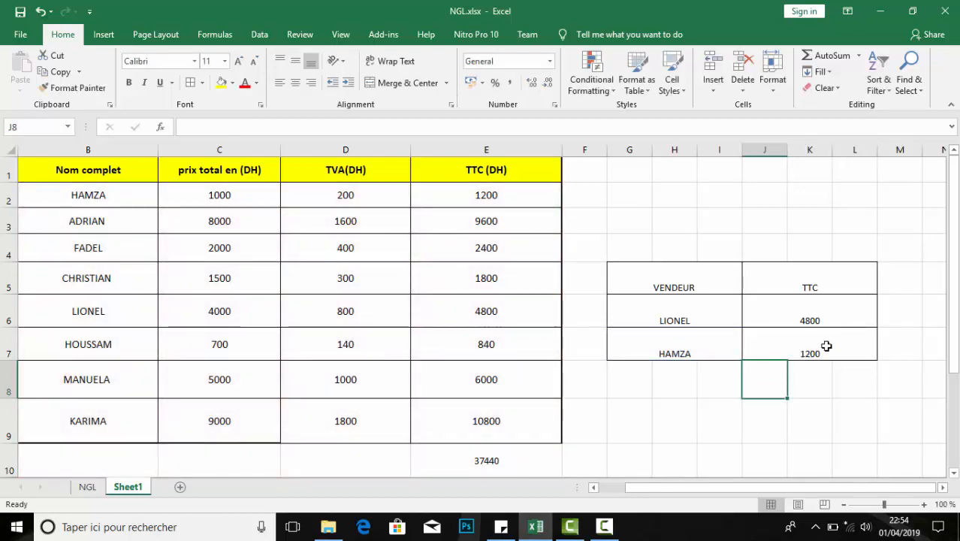
click(837, 341)
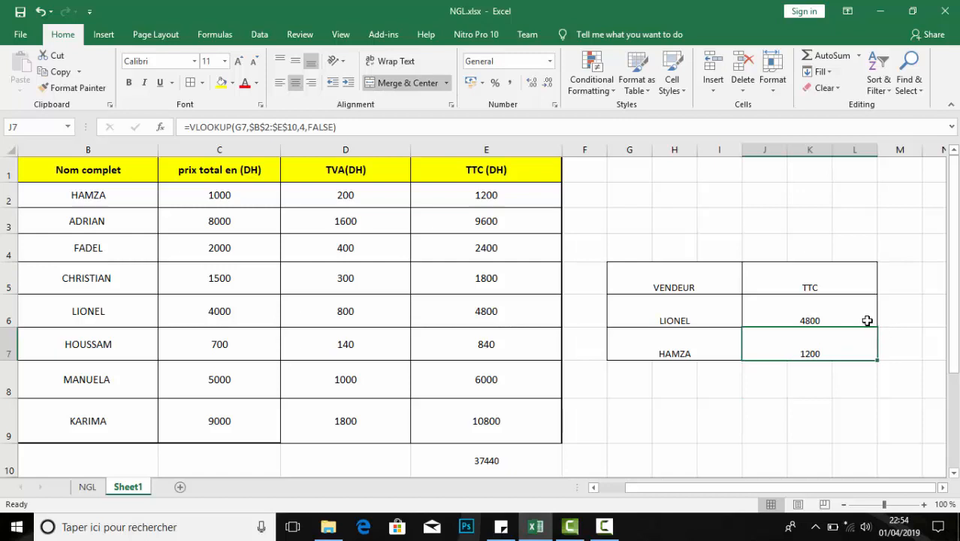